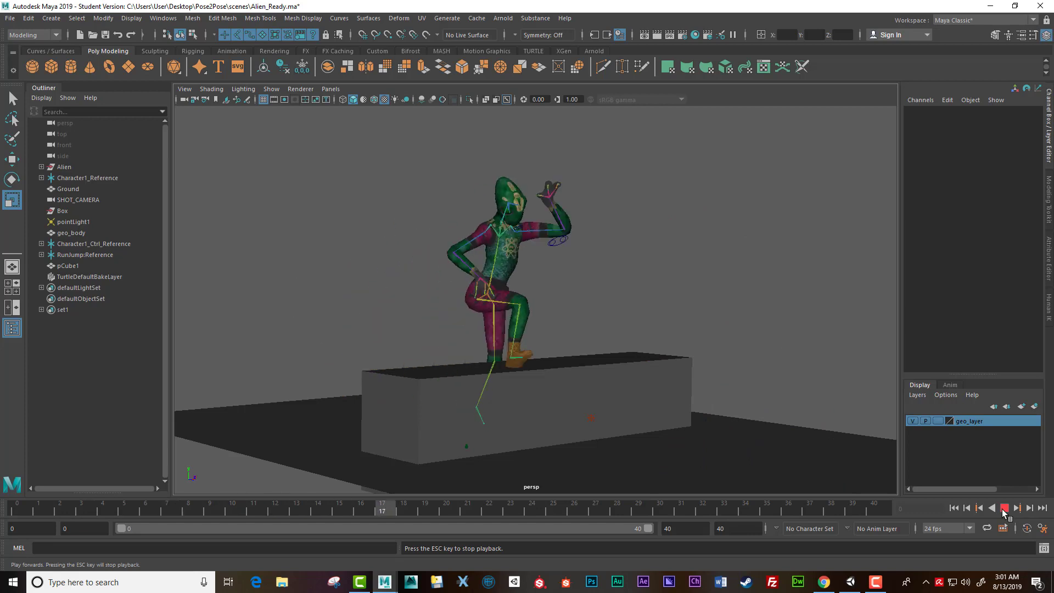
# Stop the animation playback and rewind the timeline to the first frame
pyautogui.click(1004, 511)
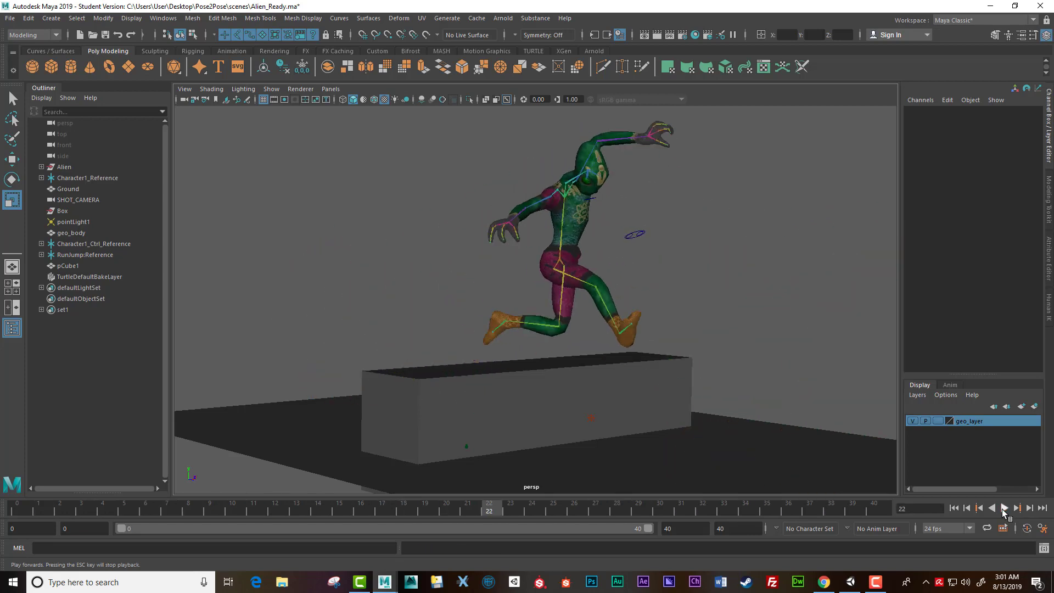
pyautogui.keyDown('alt'); pyautogui.moveTo(693, 314); pyautogui.dragTo(668, 353); pyautogui.keyUp('alt')
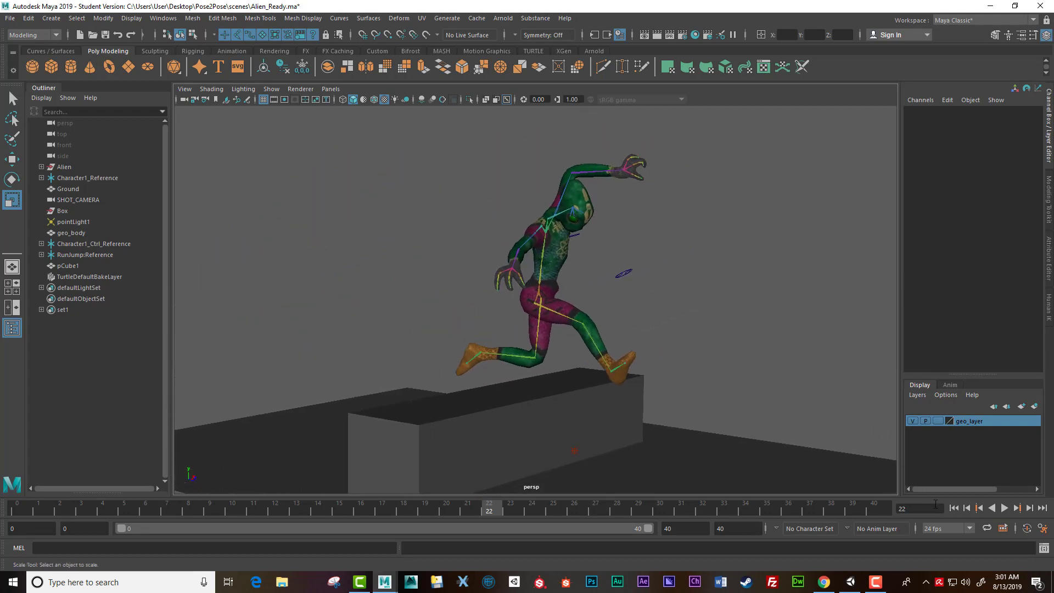
pyautogui.click(954, 510)
pyautogui.keyDown('alt'); pyautogui.moveTo(380, 370); pyautogui.dragTo(475, 350, button='right'); pyautogui.keyUp('alt')
pyautogui.keyDown('alt'); pyautogui.moveTo(475, 350); pyautogui.dragTo(755, 326, button='middle'); pyautogui.keyUp('alt')
pyautogui.keyDown('alt'); pyautogui.moveTo(590, 324); pyautogui.dragTo(647, 368, button='right'); pyautogui.keyUp('alt')
pyautogui.keyDown('alt'); pyautogui.moveTo(620, 362); pyautogui.dragTo(554, 354); pyautogui.keyUp('alt')
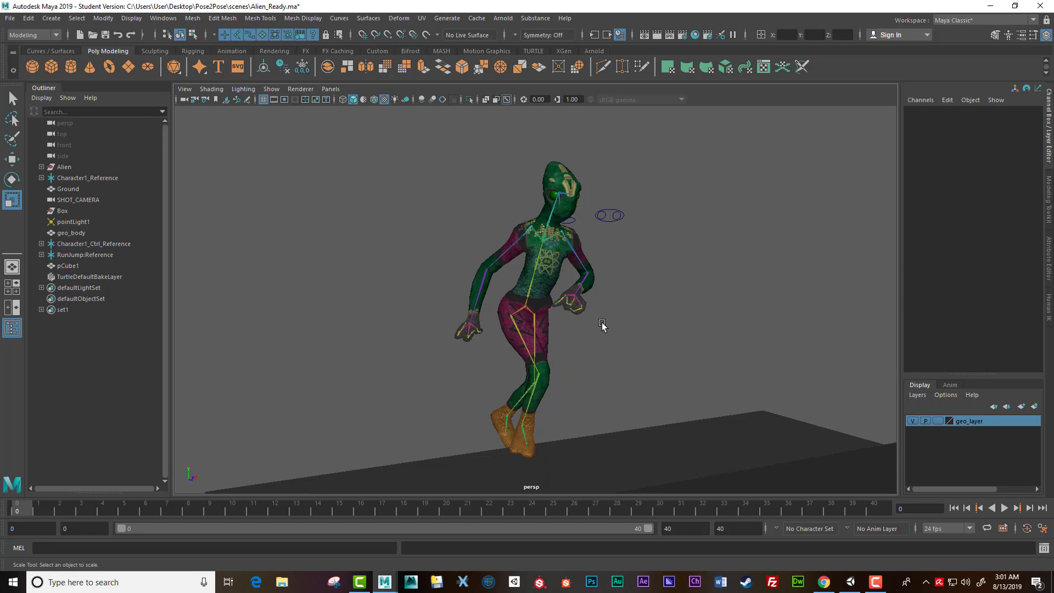
# Inspect the alien's hip joint, the geo_body1 object inside the Alien group, and the geo_body mesh by selecting each one
pyautogui.click(525, 306)
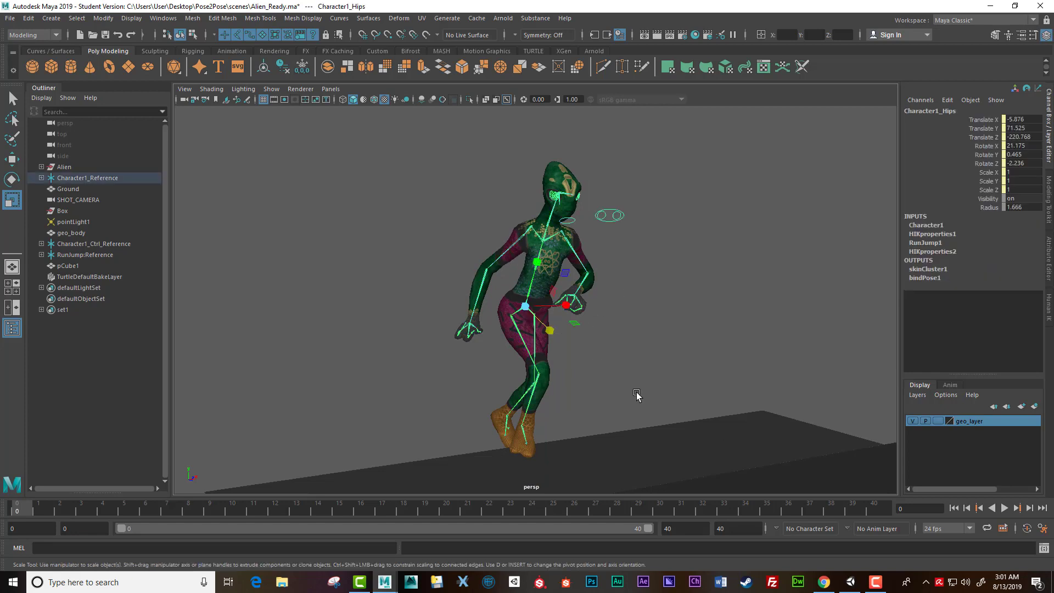
pyautogui.click(637, 395)
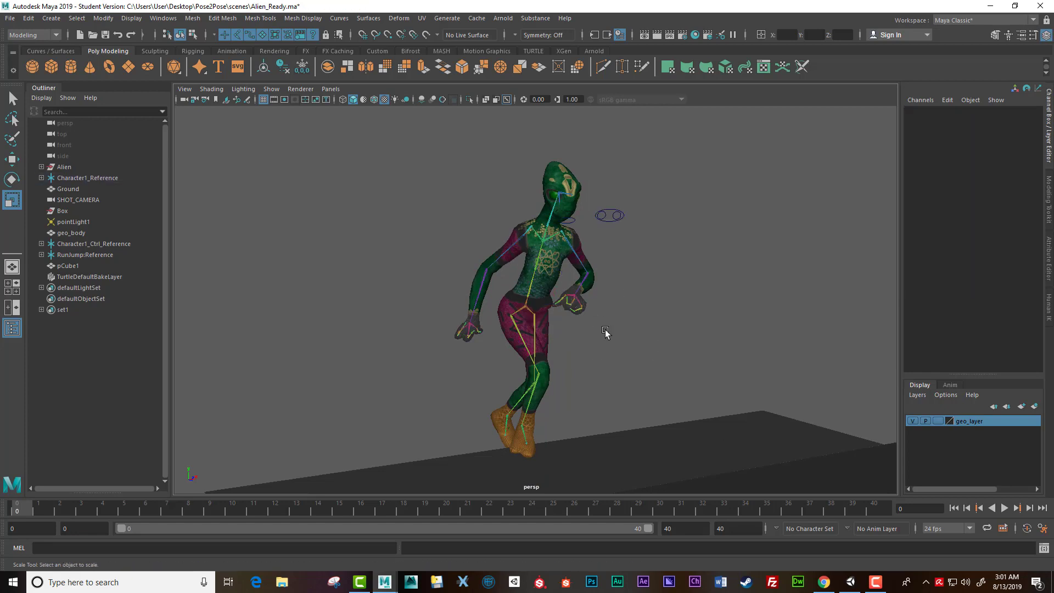
pyautogui.click(41, 167)
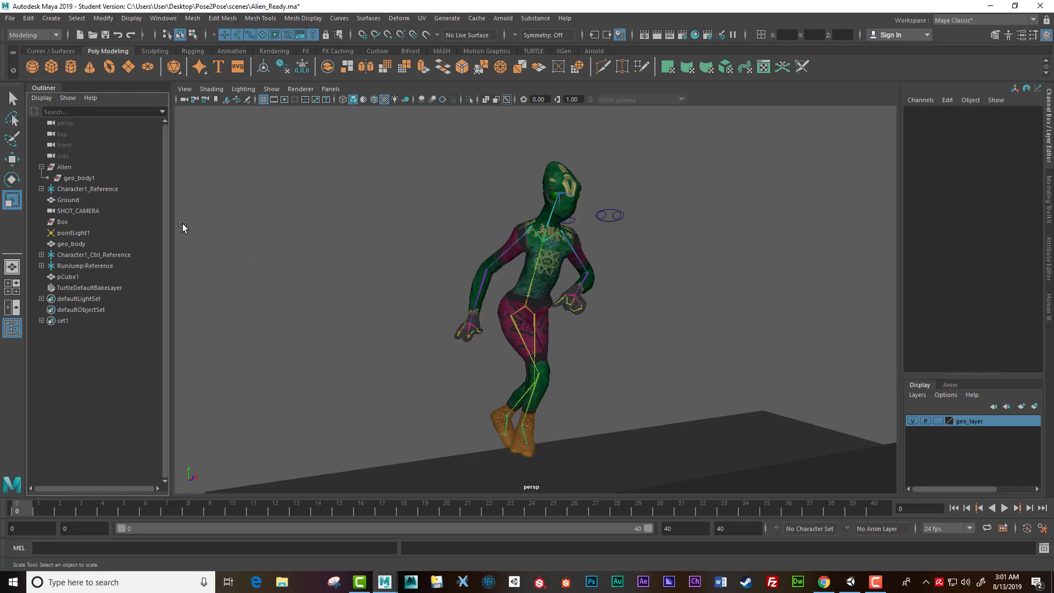
pyautogui.click(95, 179)
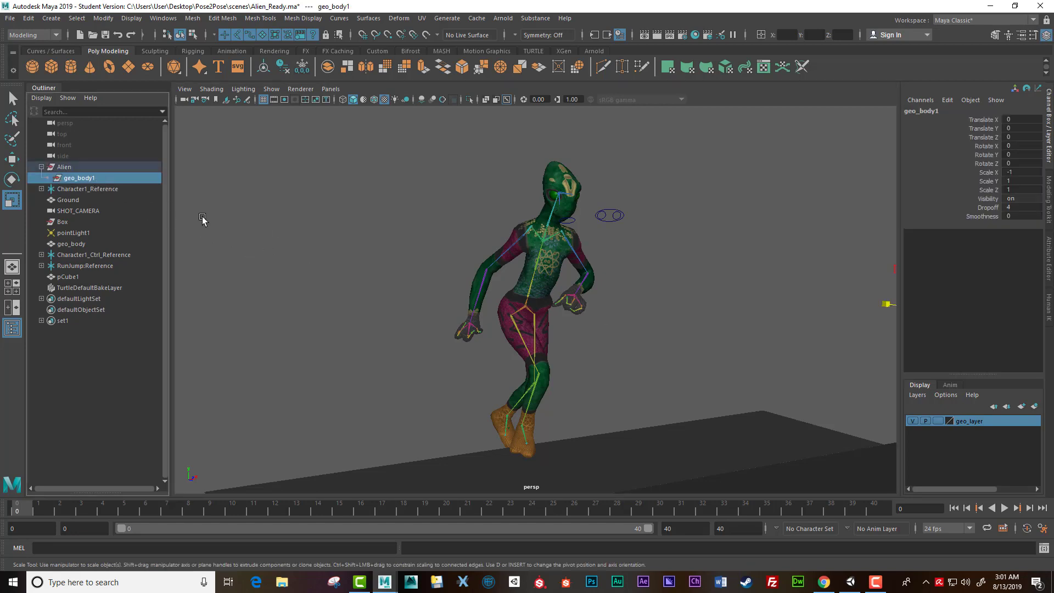
pyautogui.click(41, 166)
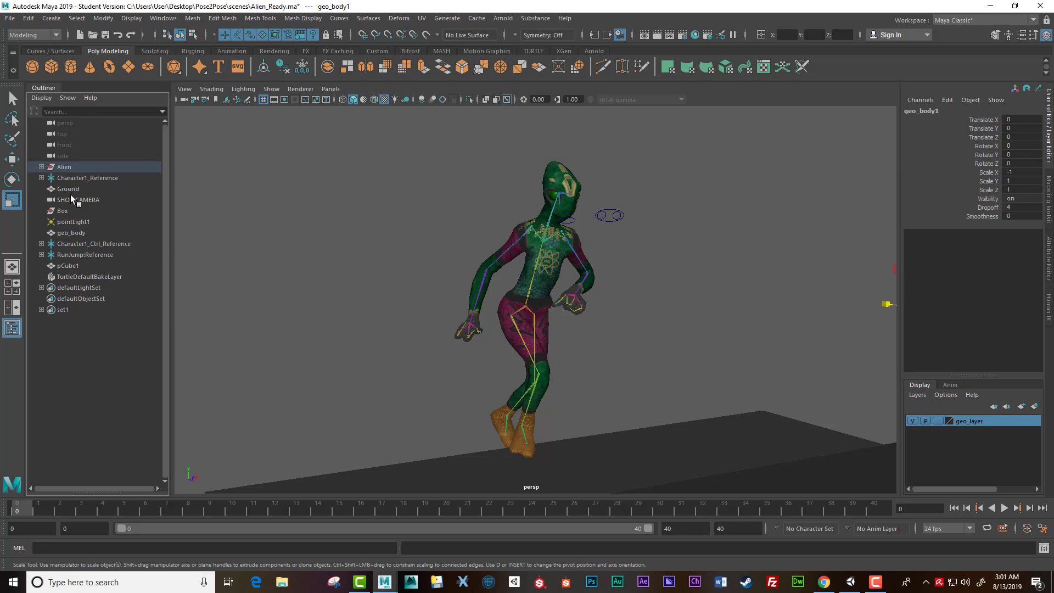
pyautogui.click(74, 233)
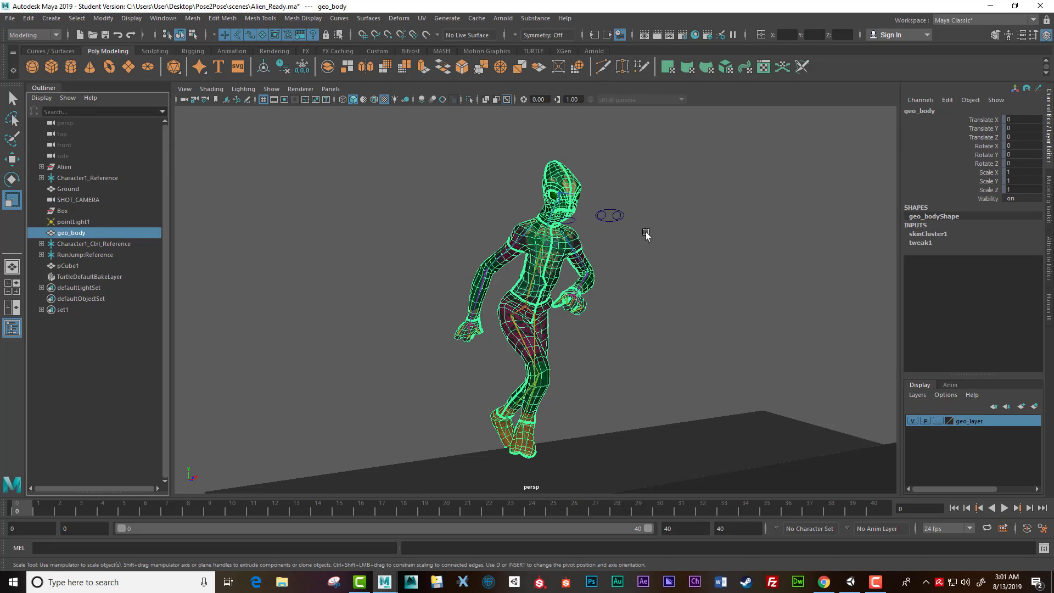
# Select the Character1_Hips joint under Character1_Reference together with the geo_body mesh
pyautogui.click(42, 178)
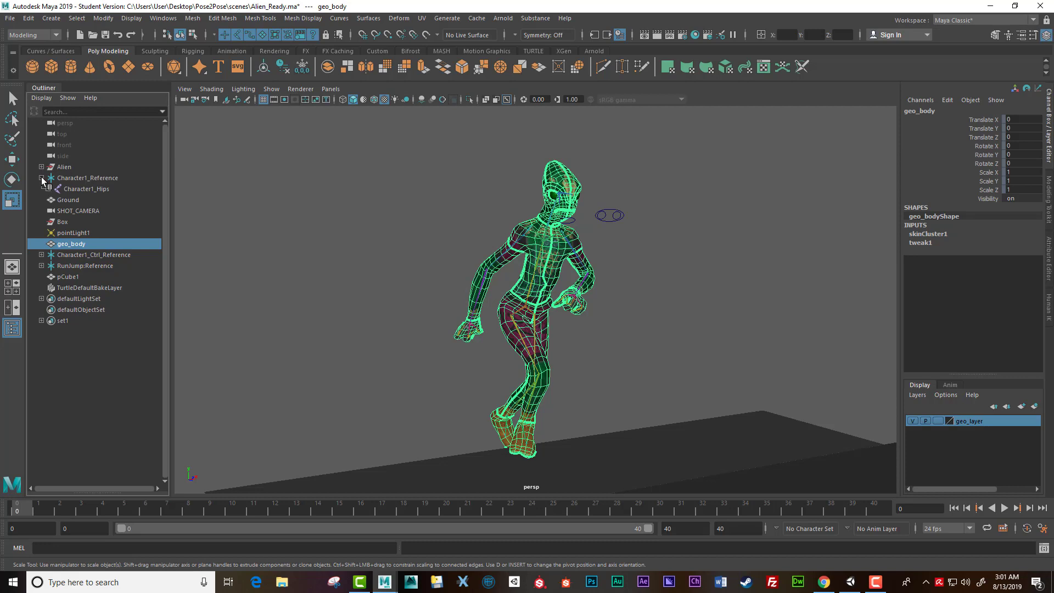
pyautogui.click(103, 188)
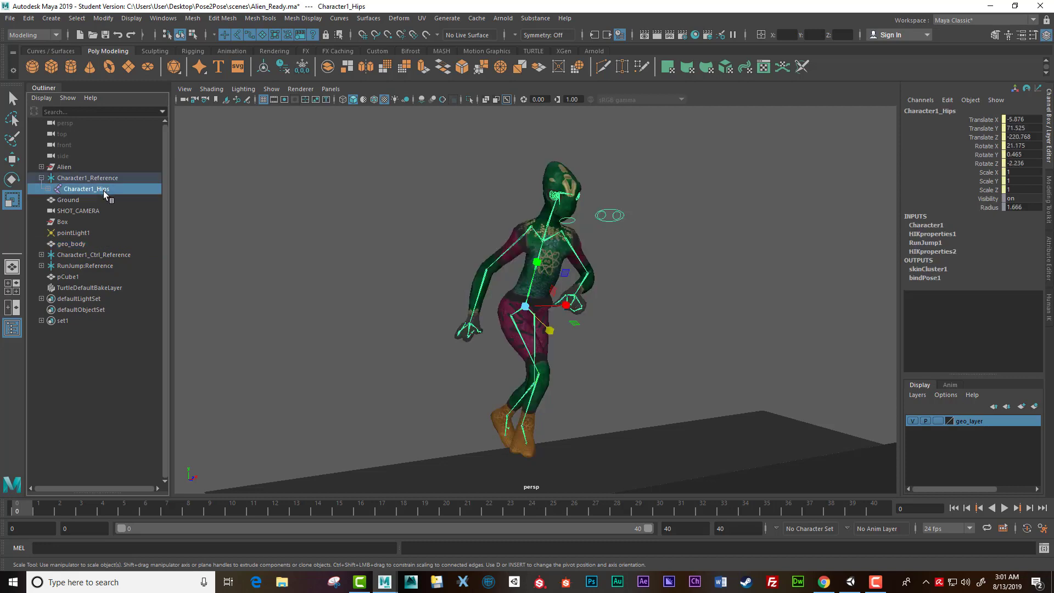
pyautogui.keyDown('ctrl'); pyautogui.click(73, 243); pyautogui.keyUp('ctrl')
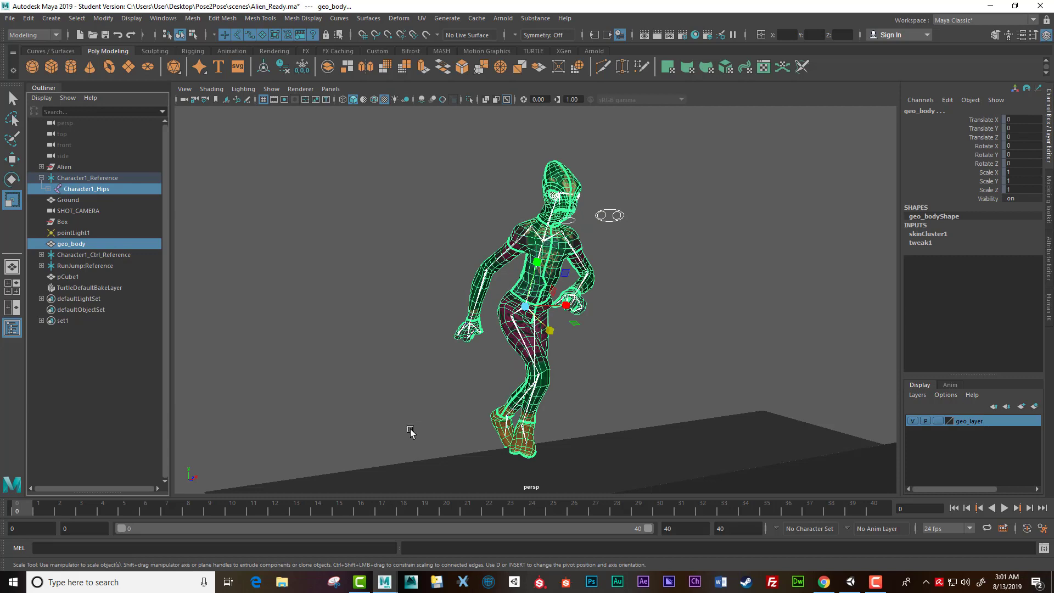
# Open the Game Exporter and move its window clear of the character
pyautogui.click(10, 19)
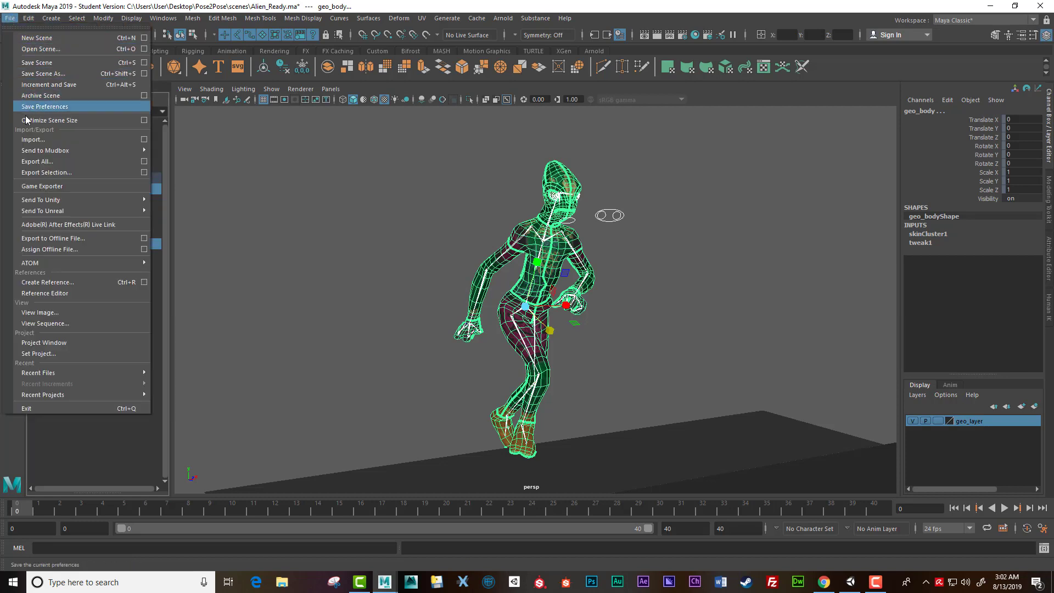
pyautogui.moveTo(39, 153)
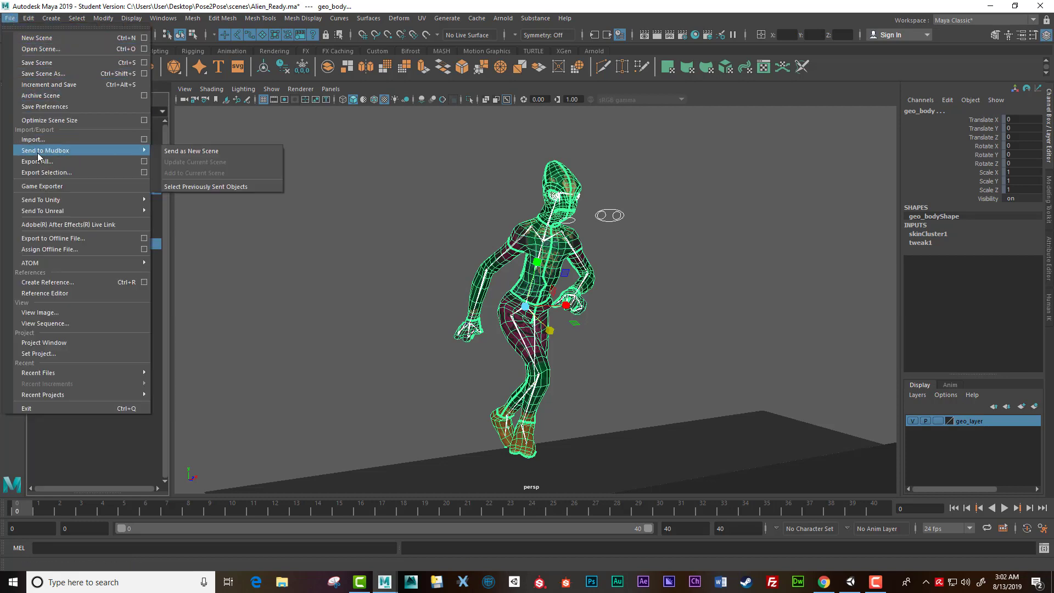
pyautogui.click(70, 188)
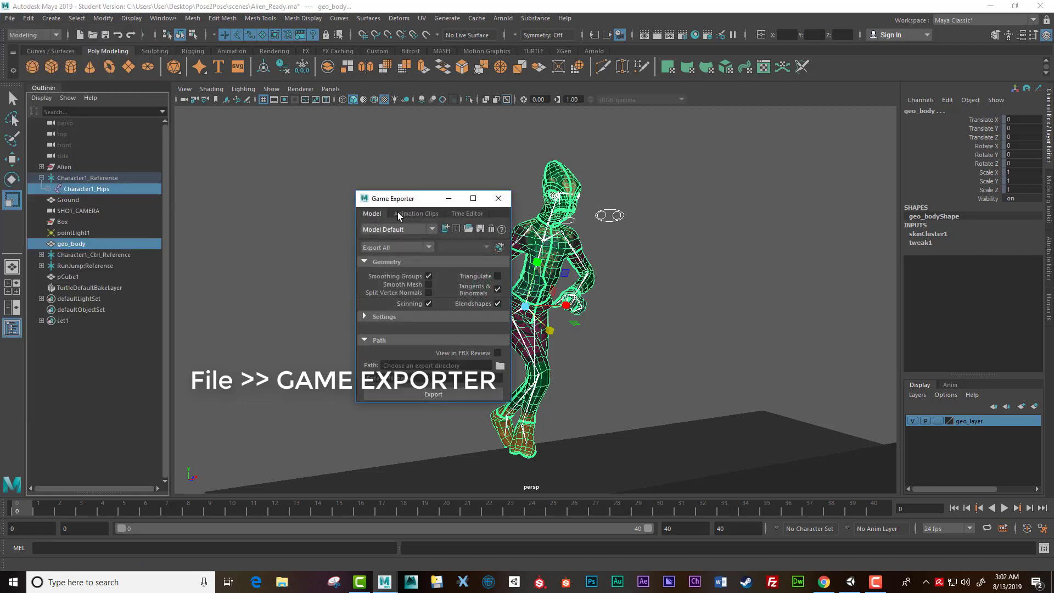
pyautogui.moveTo(423, 204); pyautogui.dragTo(291, 159)
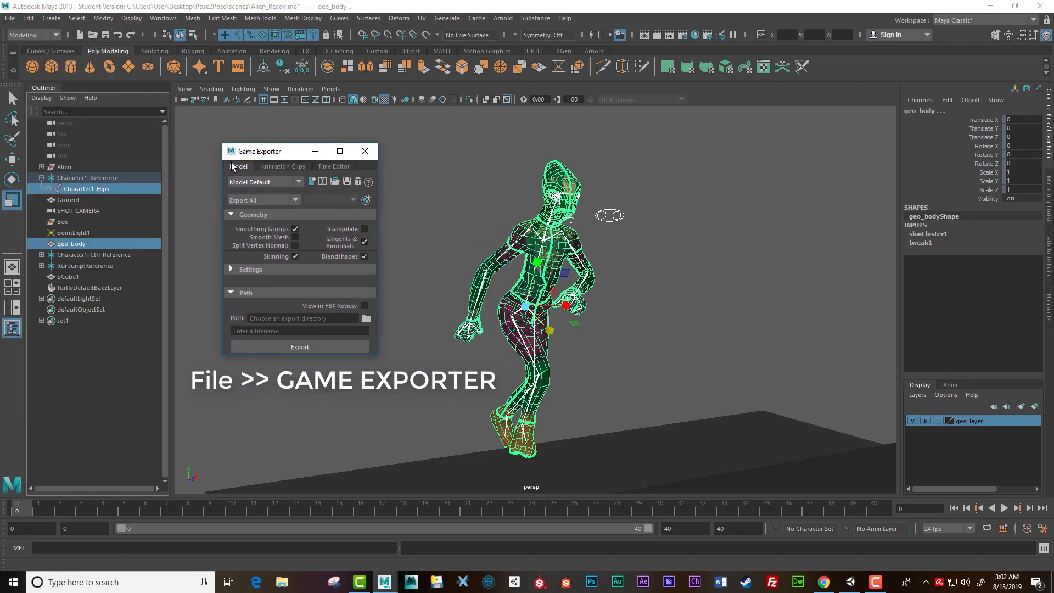
# Set the animation clip export to Export Selection and add a clip named Jump covering frames 0 to 40
pyautogui.click(291, 168)
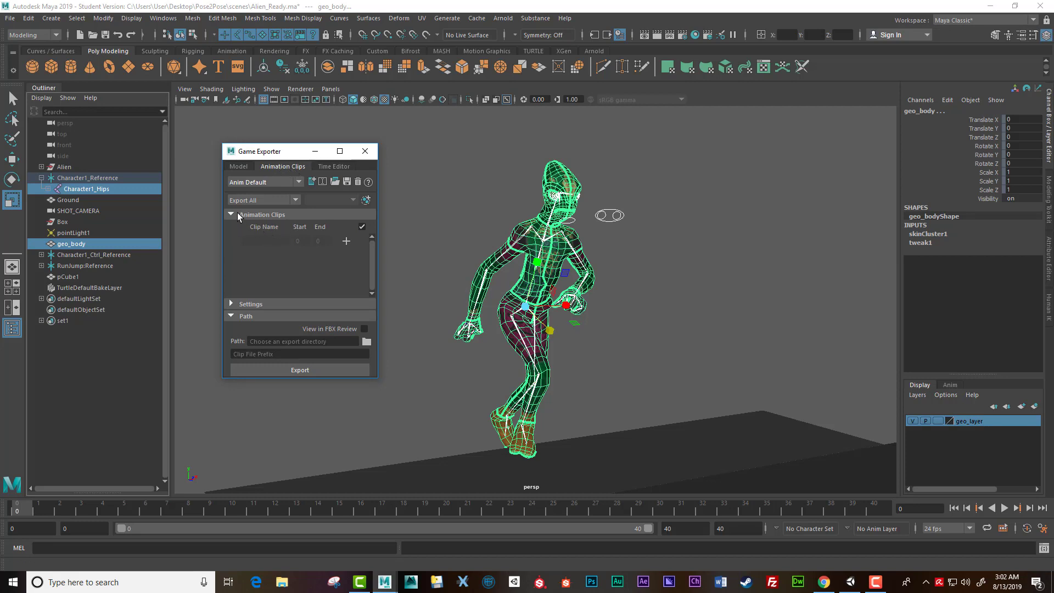
pyautogui.click(296, 200)
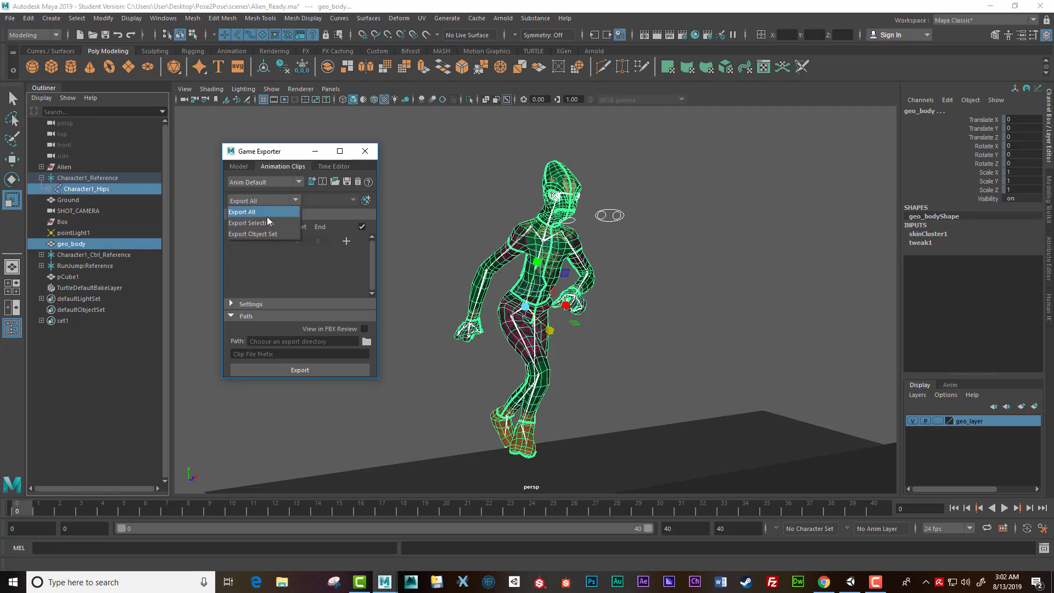
pyautogui.click(285, 223)
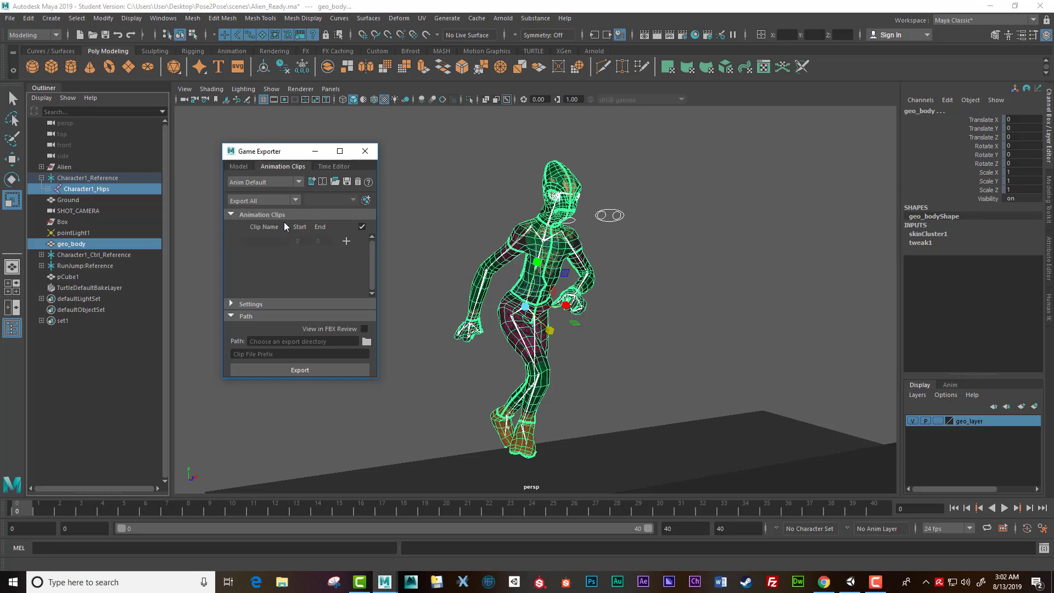
pyautogui.click(346, 242)
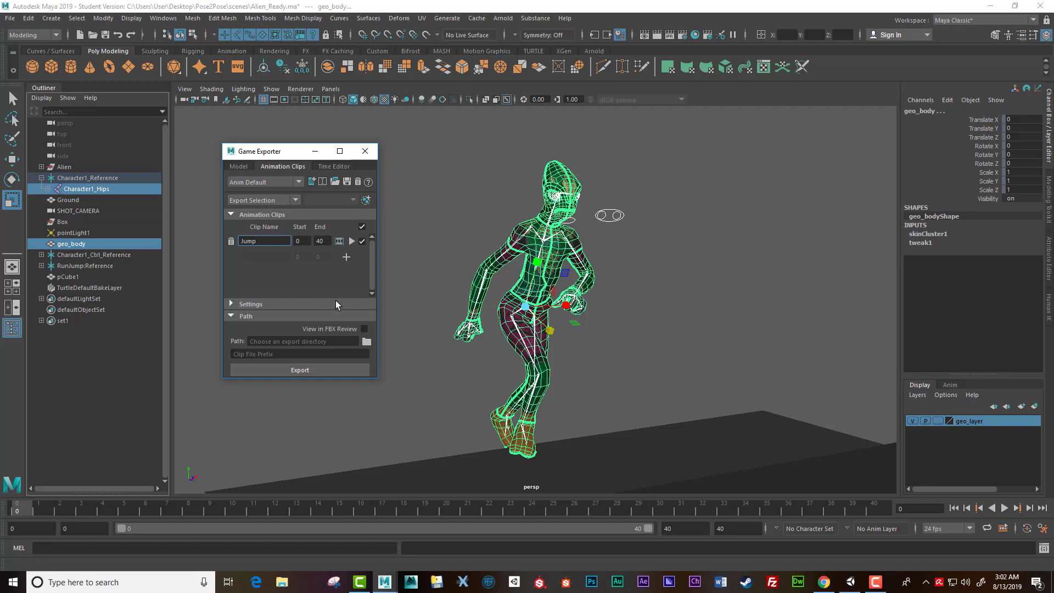
# Add a second animation clip named Walk and remove it again from the clip list
pyautogui.click(347, 257)
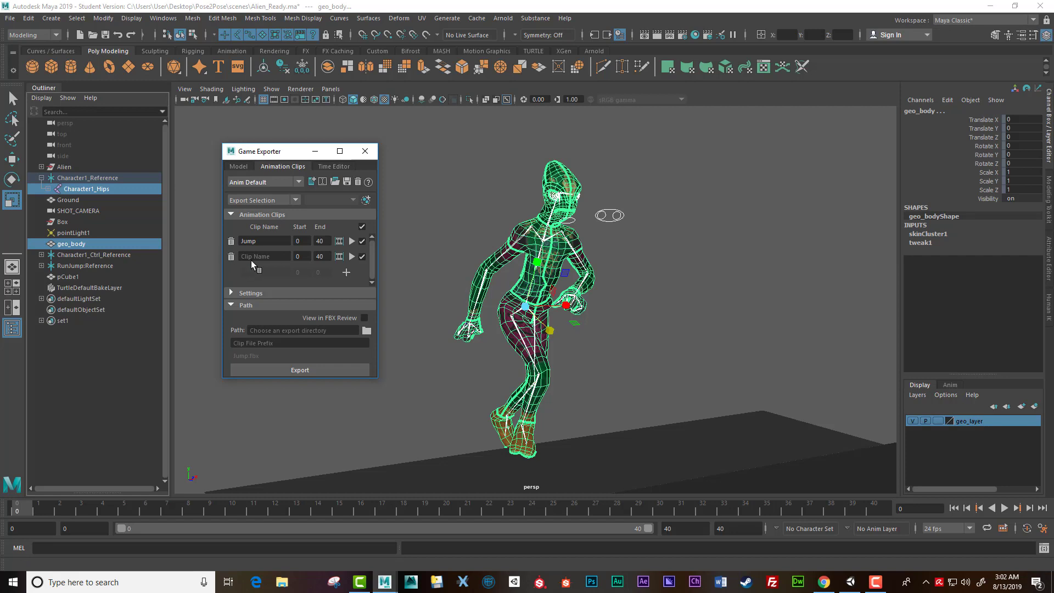
pyautogui.click(281, 256)
pyautogui.write('Walk')
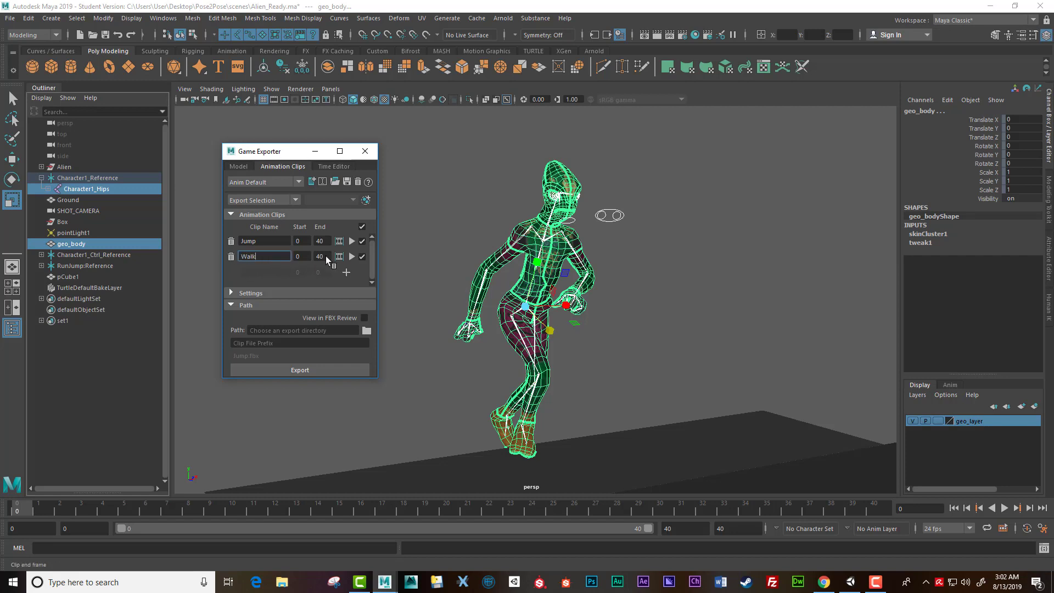
pyautogui.click(231, 256)
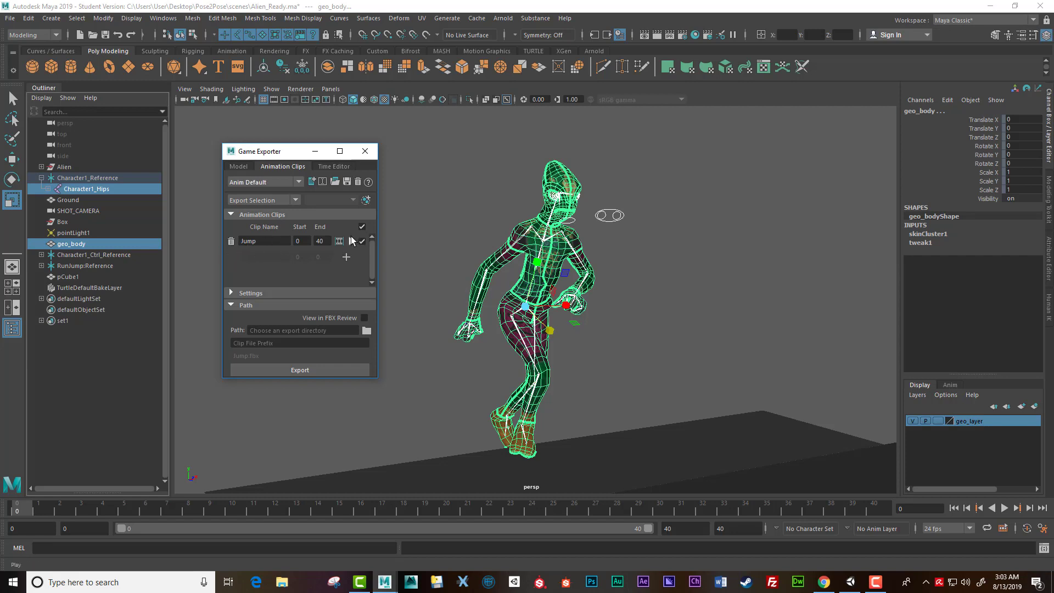
# Expand the export settings and set the export path to a new folder named READY inside Desktop\AlienTest\Animated
pyautogui.click(232, 292)
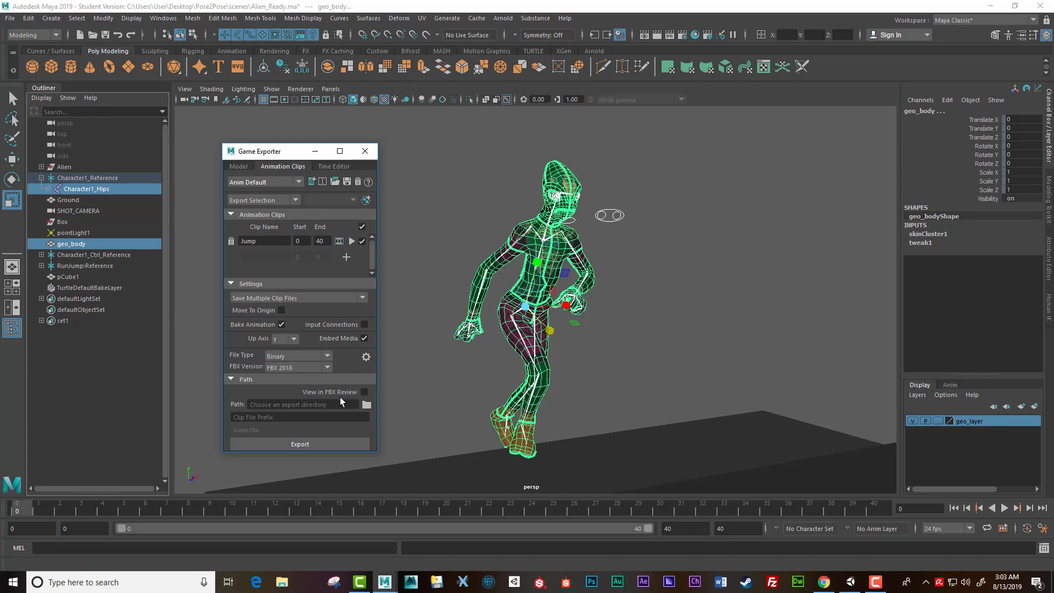
pyautogui.click(366, 405)
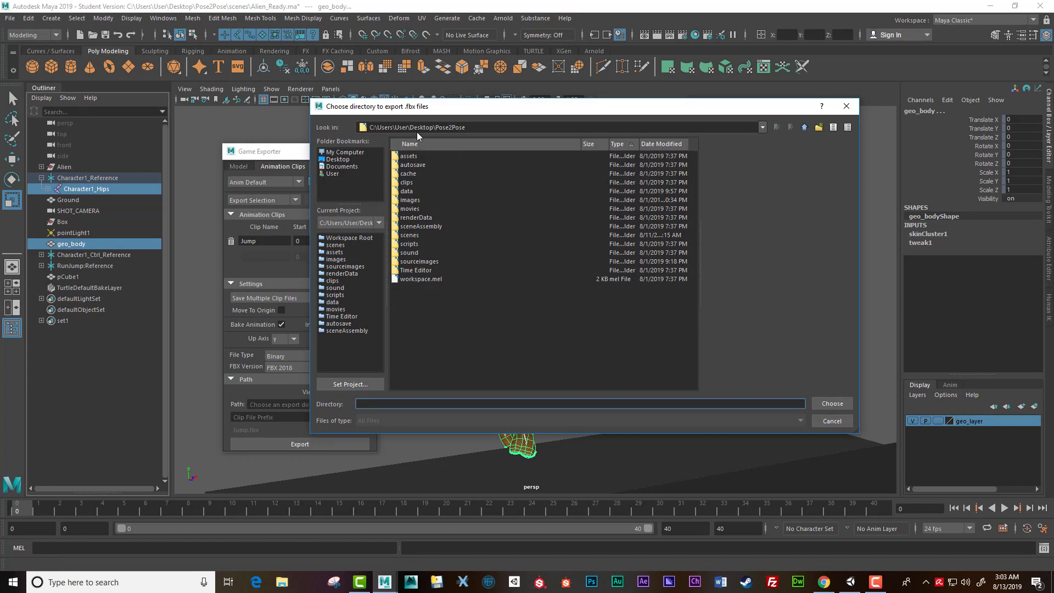
pyautogui.click(337, 160)
pyautogui.doubleClick(418, 165)
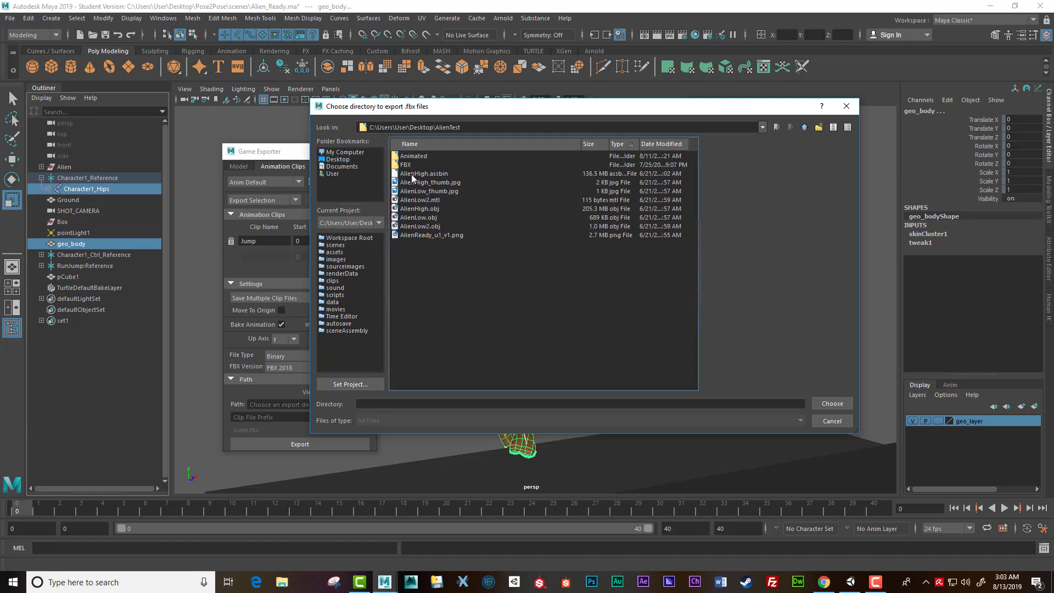
pyautogui.doubleClick(406, 157)
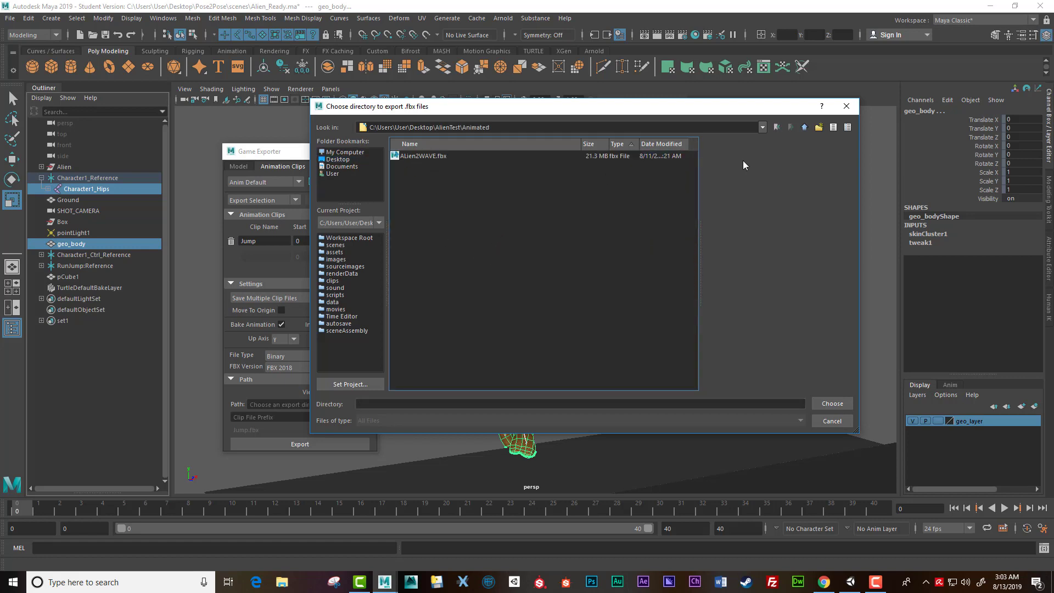
pyautogui.click(819, 128)
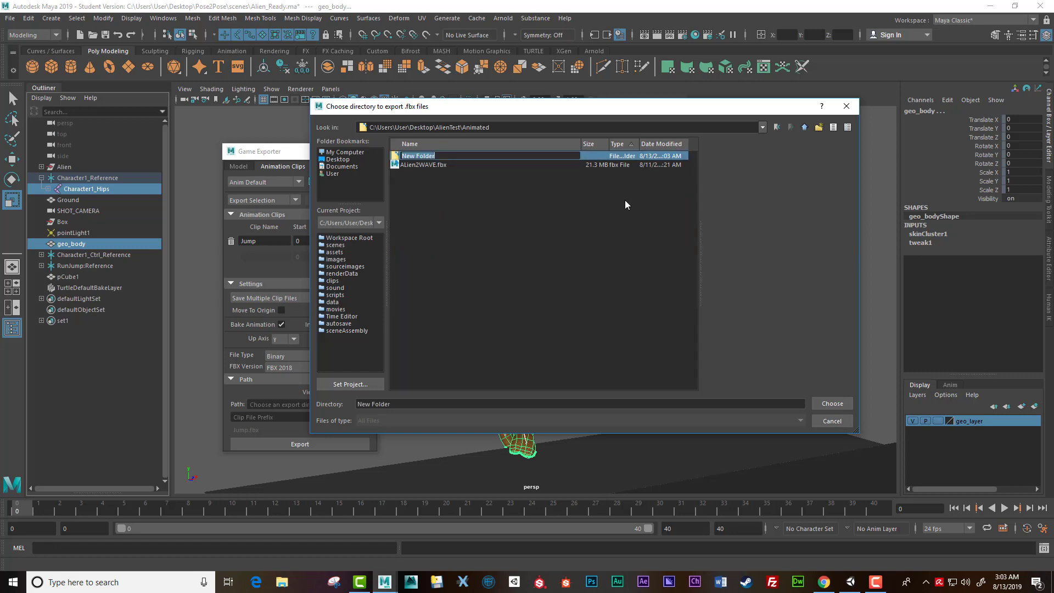
pyautogui.write('READY')
pyautogui.press('Return')
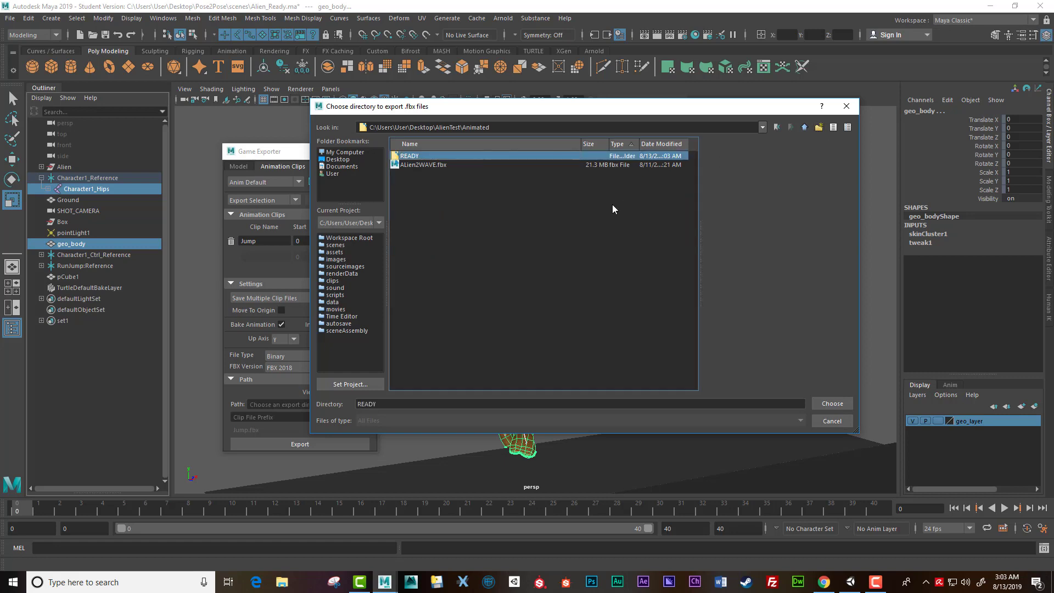
pyautogui.click(832, 405)
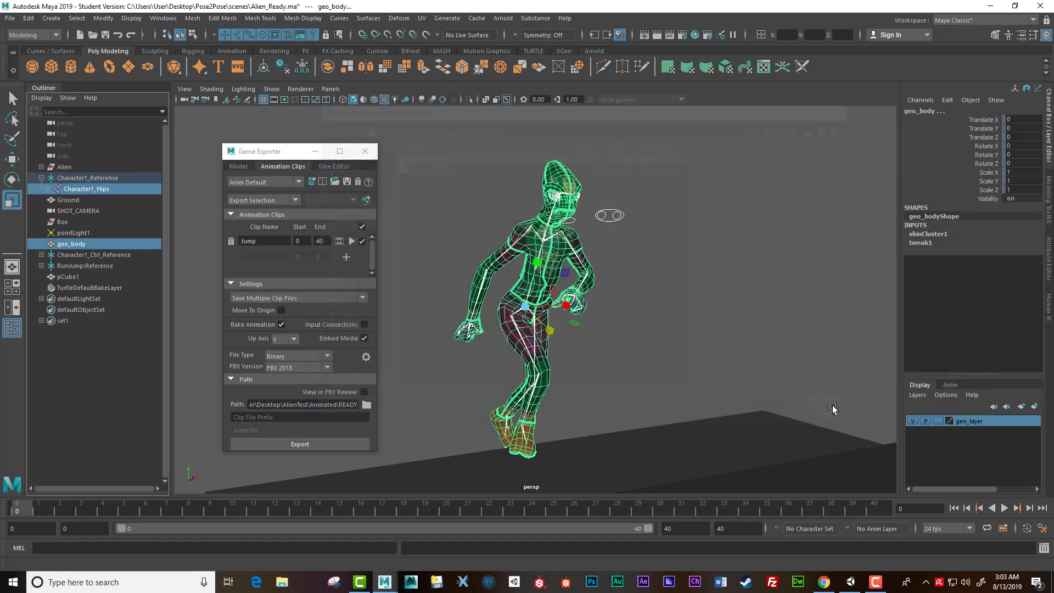
# Set the clip file prefix to AlienJump, export the clip, and close the Game Exporter with everything deselected
pyautogui.click(289, 416)
pyautogui.write('AlienJump')
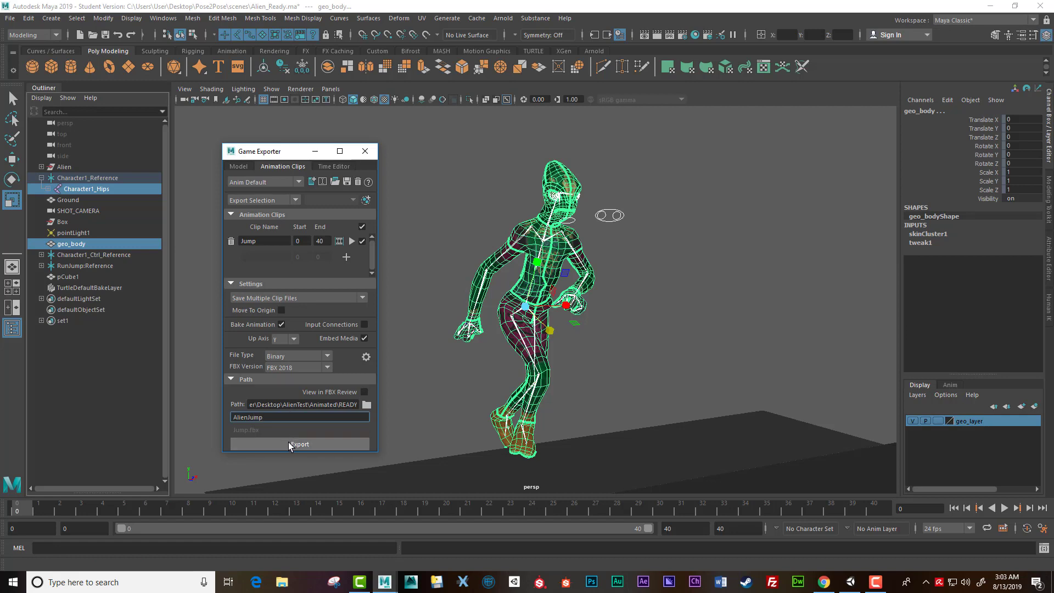
pyautogui.click(288, 442)
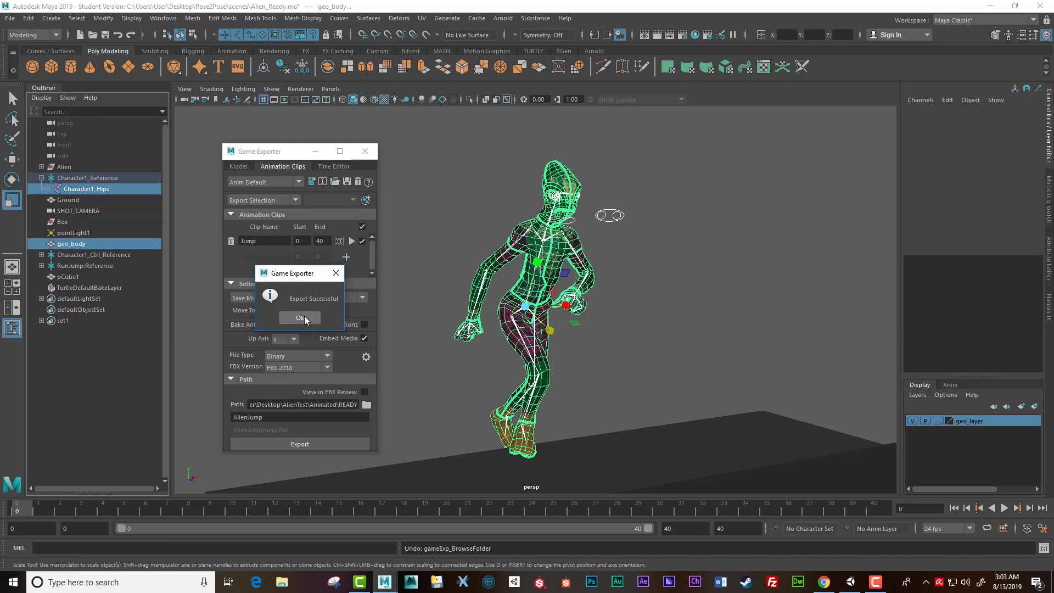
pyautogui.click(300, 318)
pyautogui.click(373, 155)
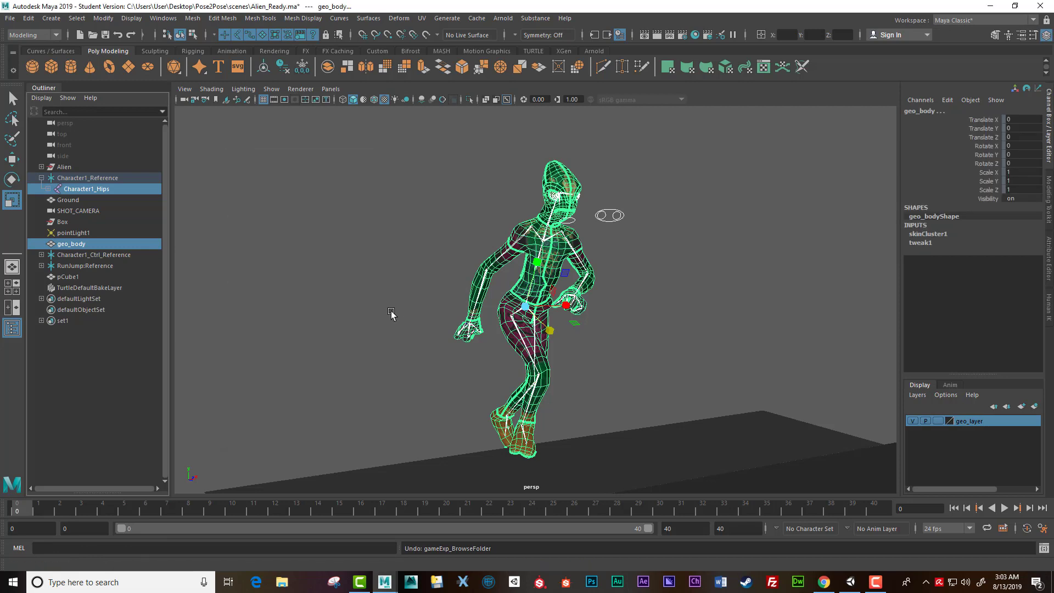
pyautogui.click(390, 312)
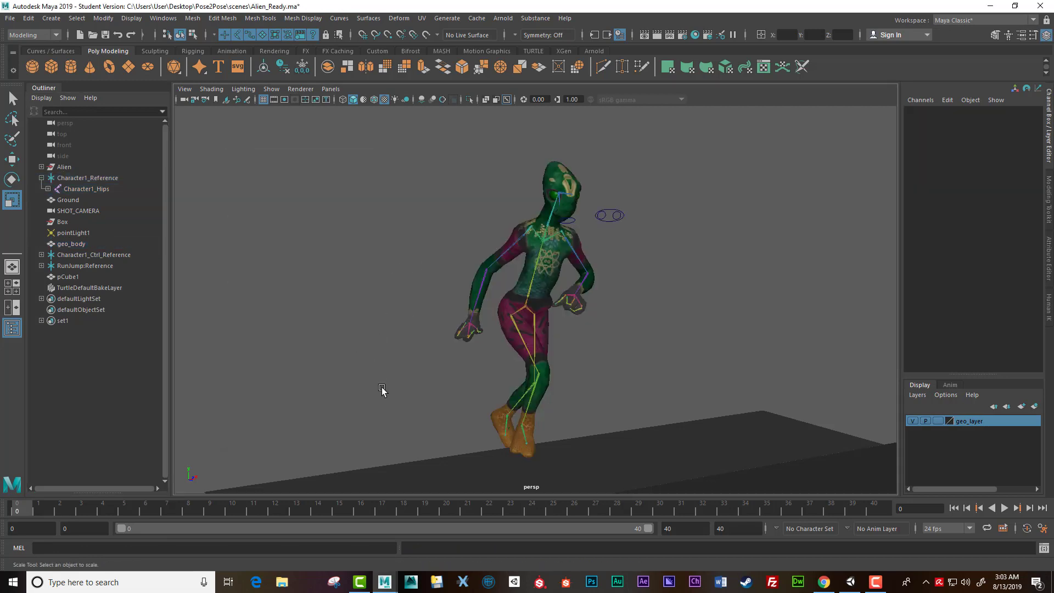
# Switch to the CharacterTest project in Unity
pyautogui.click(850, 583)
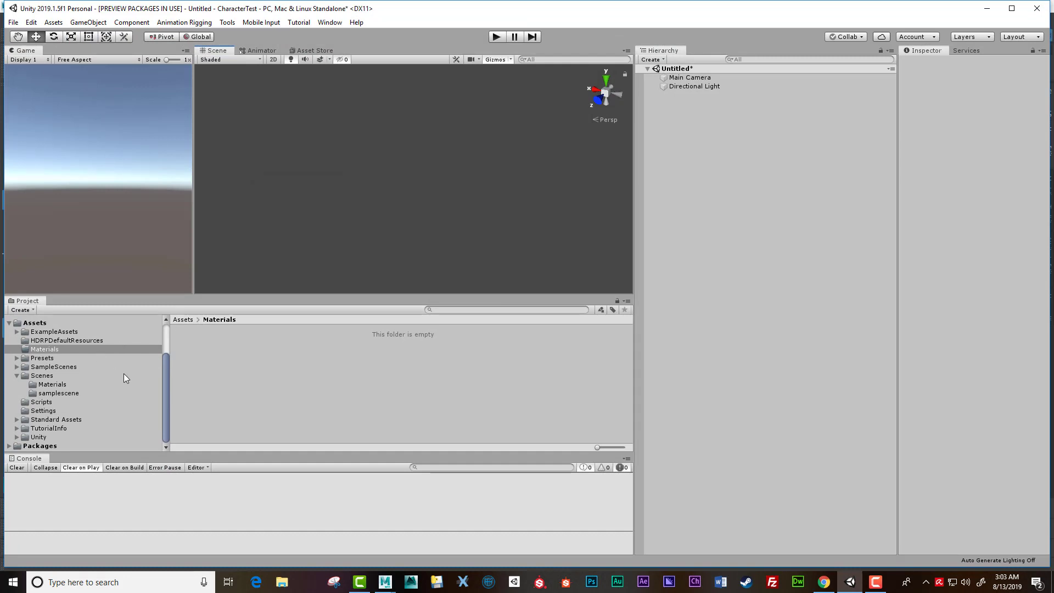
# Create a folder named Characters directly inside Assets and open it
pyautogui.moveTo(160, 384); pyautogui.dragTo(167, 347)
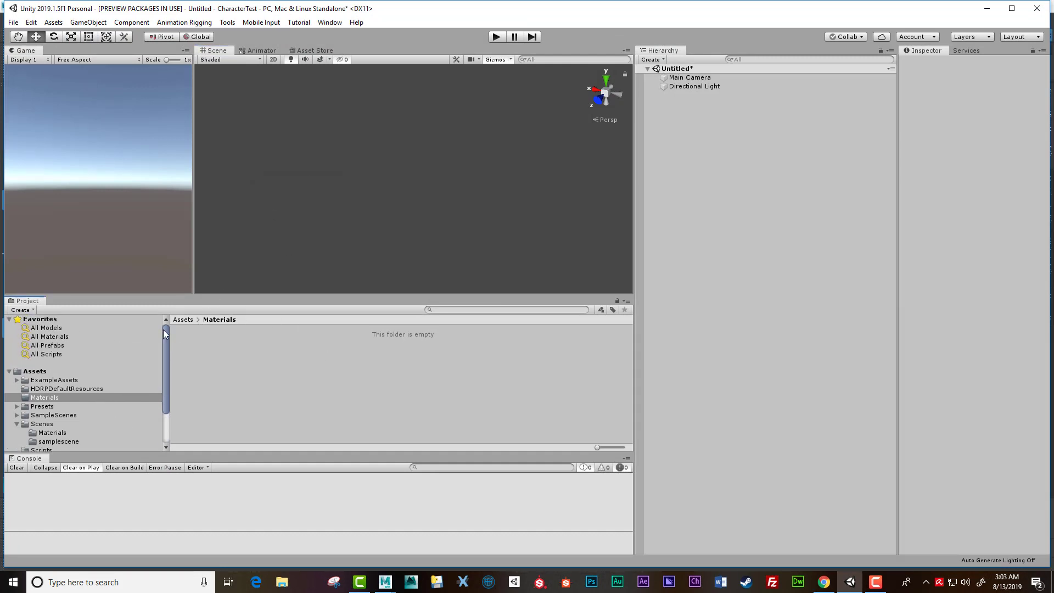
pyautogui.click(182, 319)
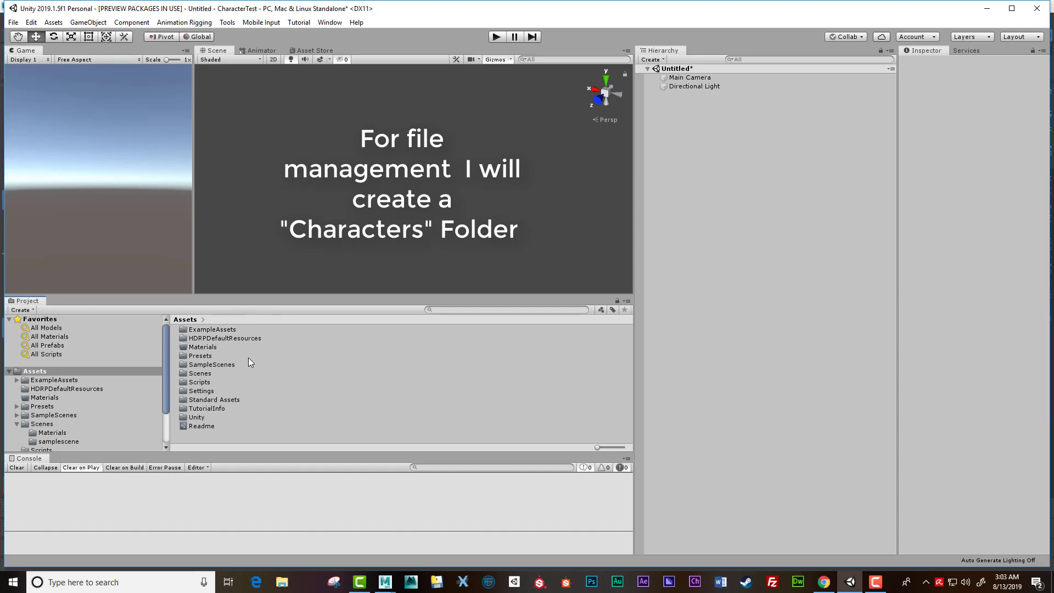
pyautogui.rightClick(270, 439)
pyautogui.moveTo(365, 186)
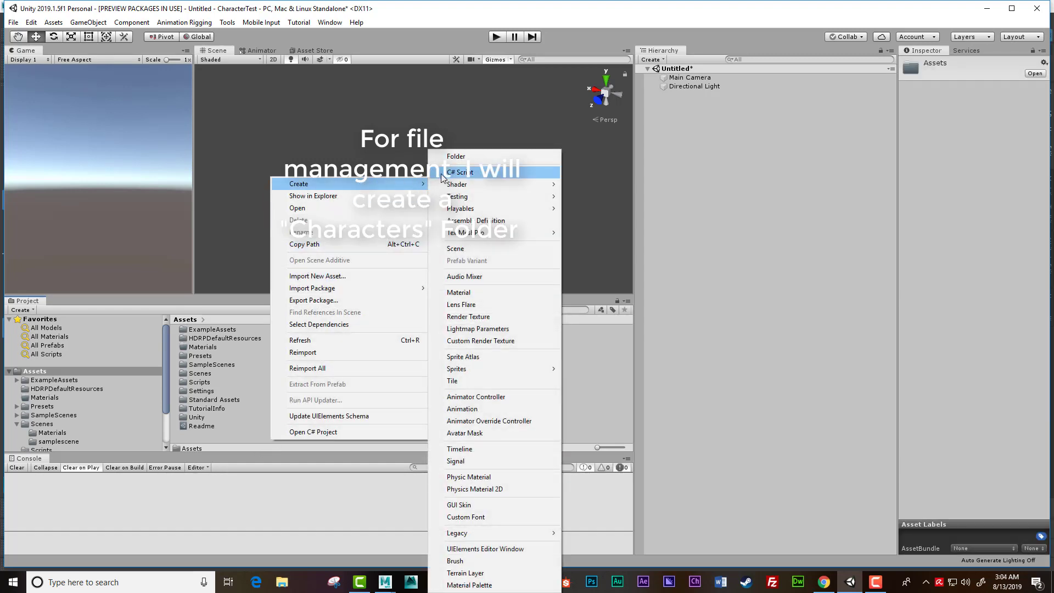
pyautogui.click(455, 157)
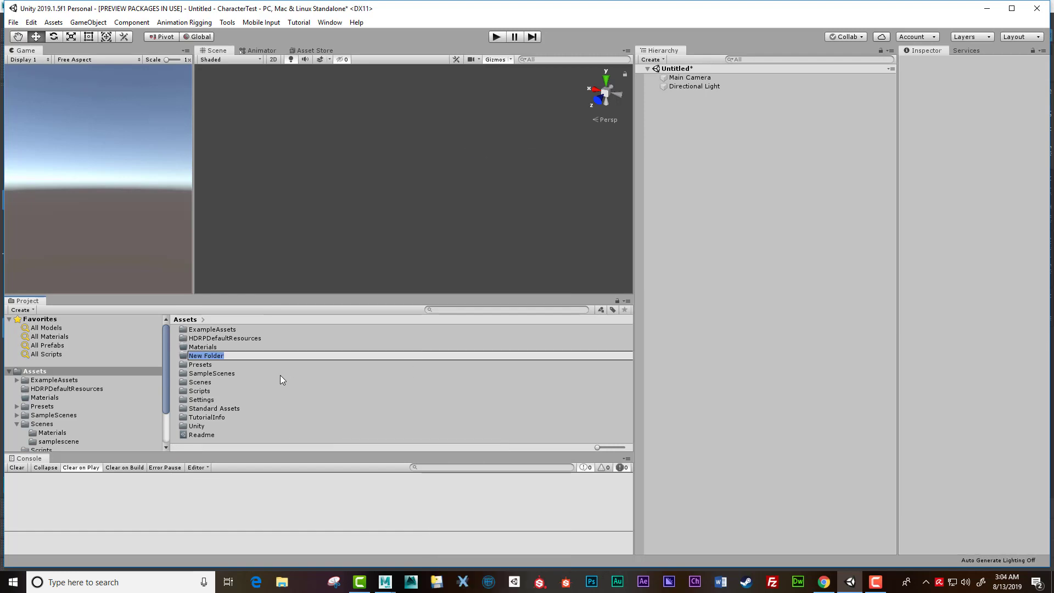
pyautogui.write('Charcters')
pyautogui.click(204, 356)
pyautogui.write('a')
pyautogui.press('Return')
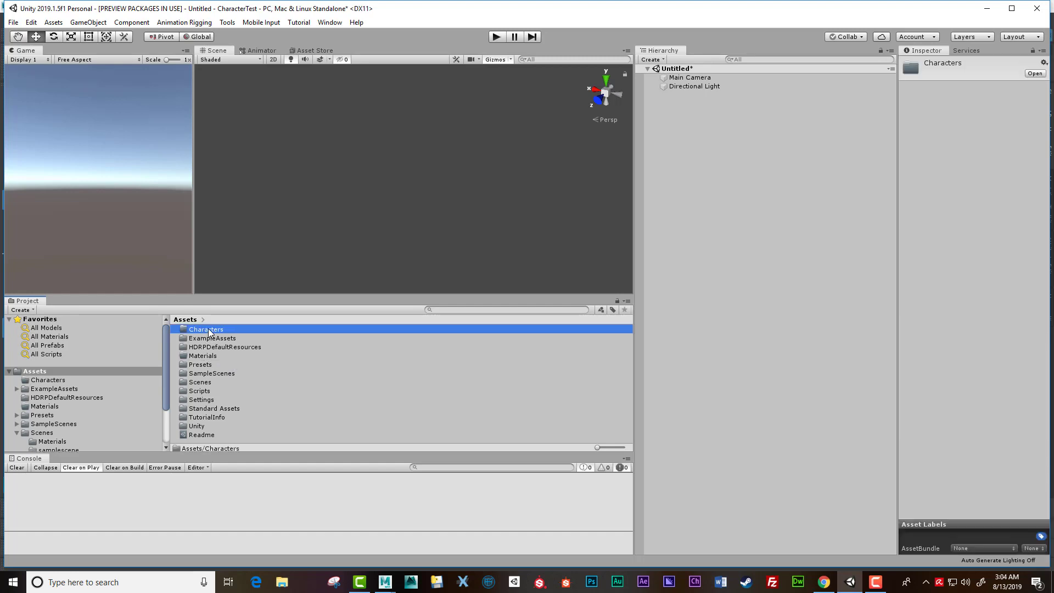
pyautogui.doubleClick(184, 329)
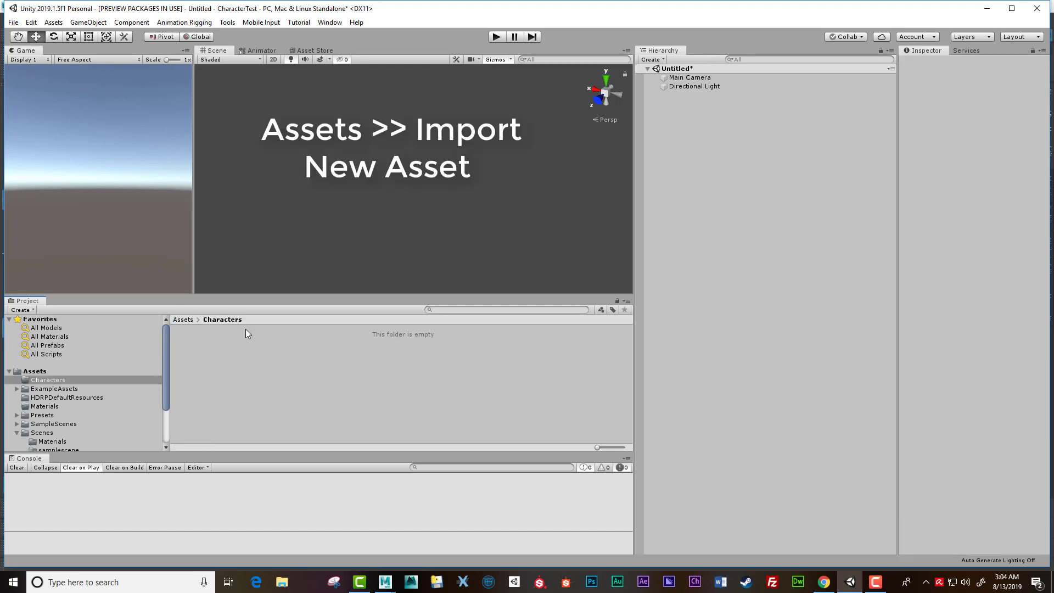
# Import the AlienJumpJump FBX file from Desktop\AlienTest\Animated\READY as a new asset
pyautogui.click(55, 23)
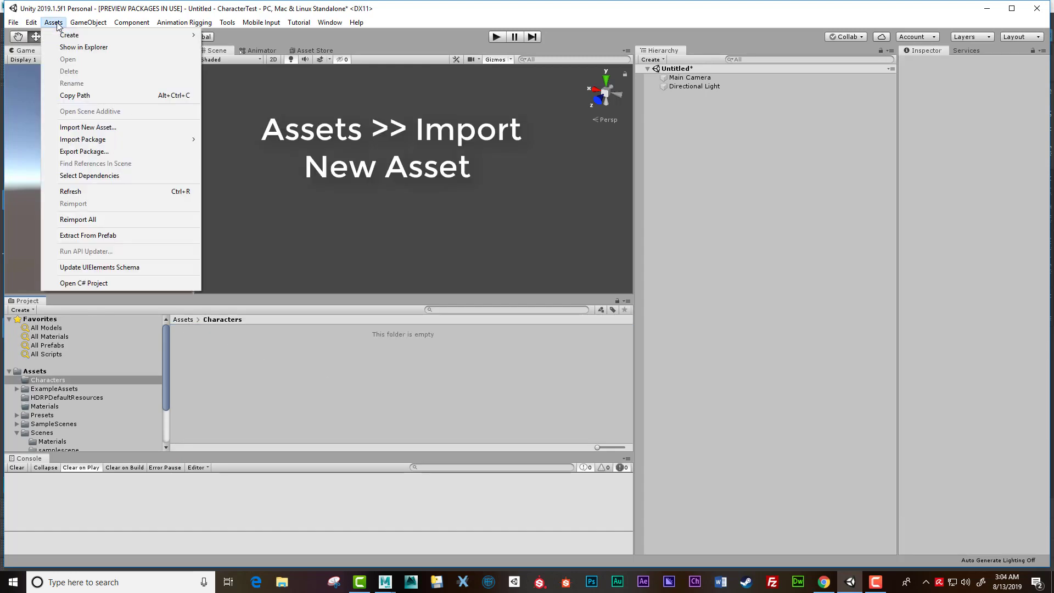
pyautogui.click(124, 126)
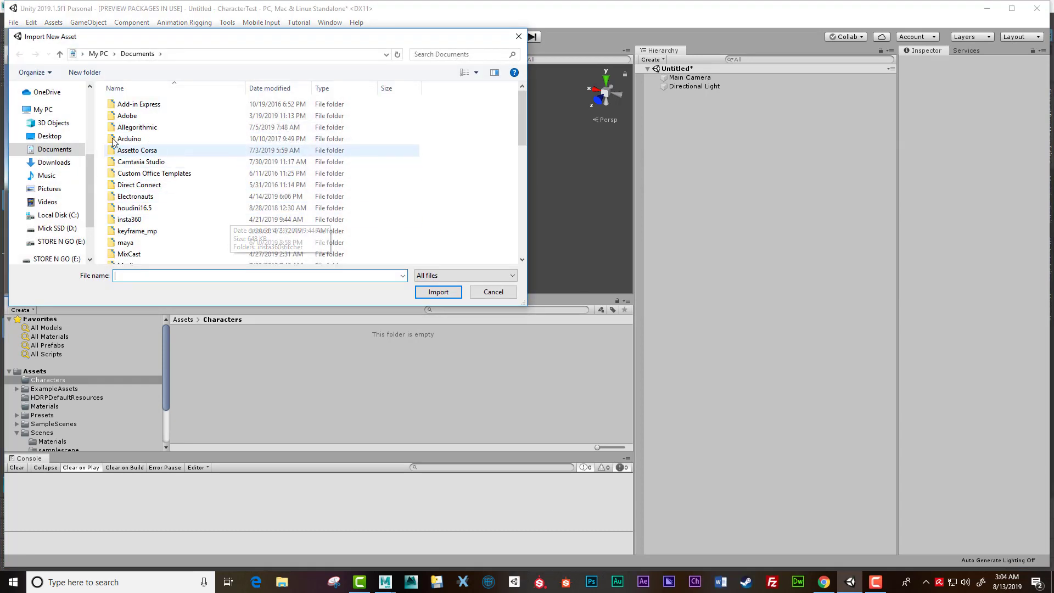
pyautogui.click(70, 137)
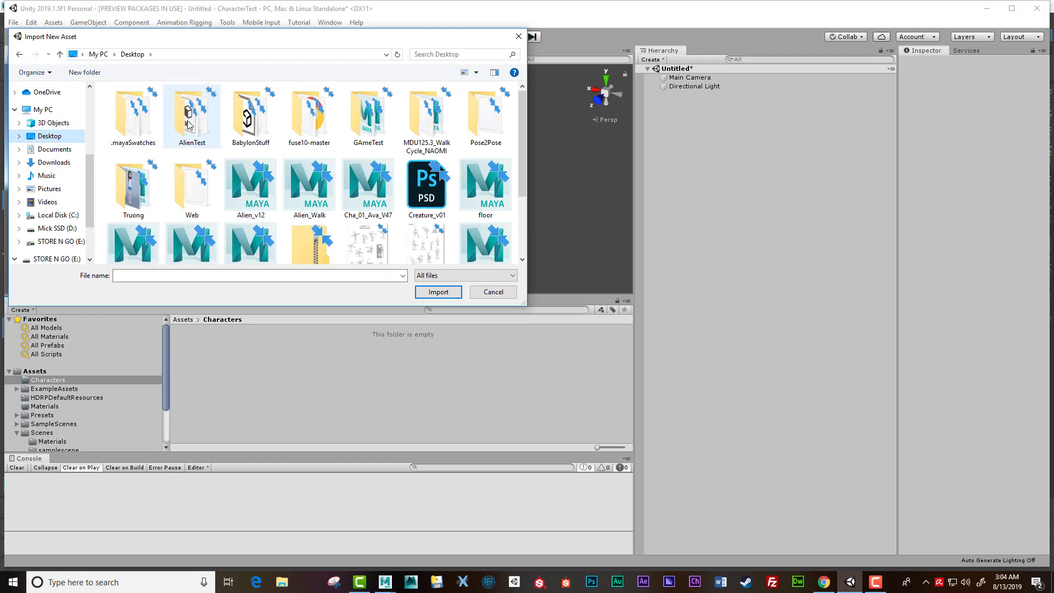
pyautogui.doubleClick(185, 121)
pyautogui.doubleClick(133, 118)
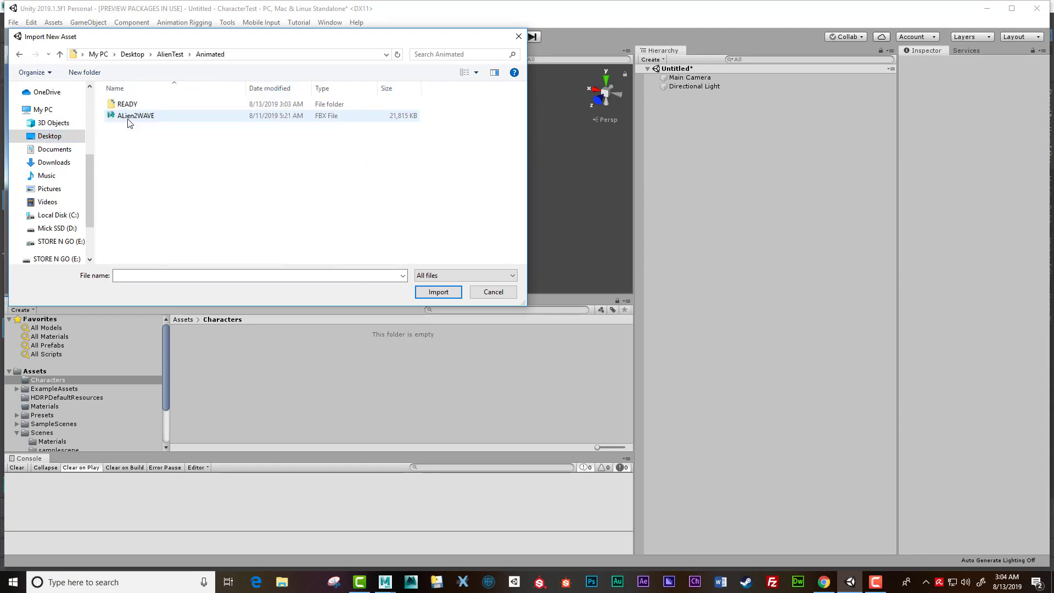
pyautogui.doubleClick(121, 104)
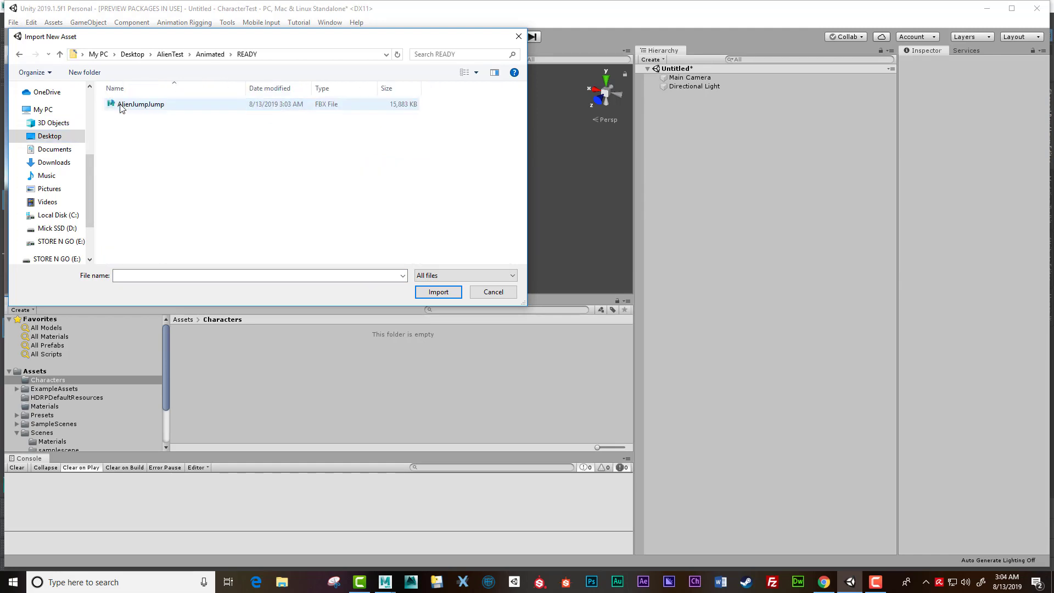
pyautogui.click(176, 106)
pyautogui.click(438, 291)
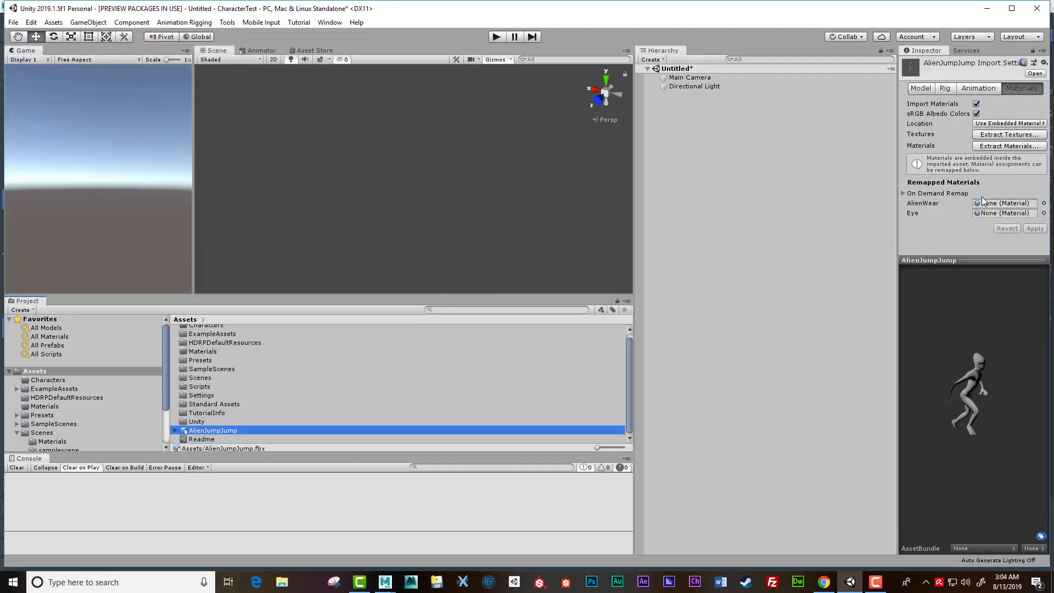
# Play the Jump clip in AlienJumpJump's animation import settings, examine the alien's motion in the preview, and pause it
pyautogui.click(978, 89)
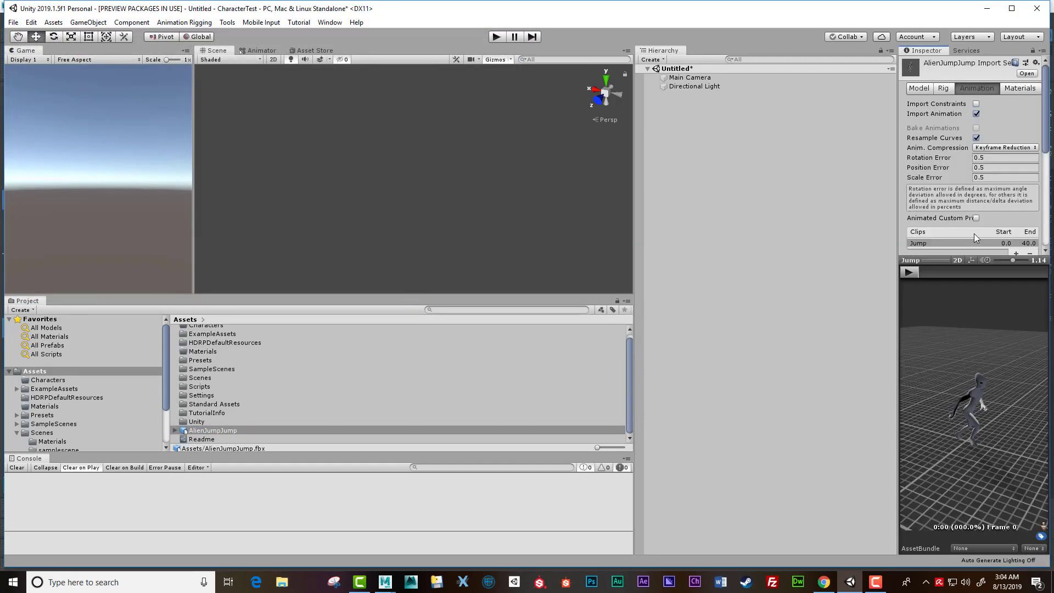
pyautogui.click(910, 272)
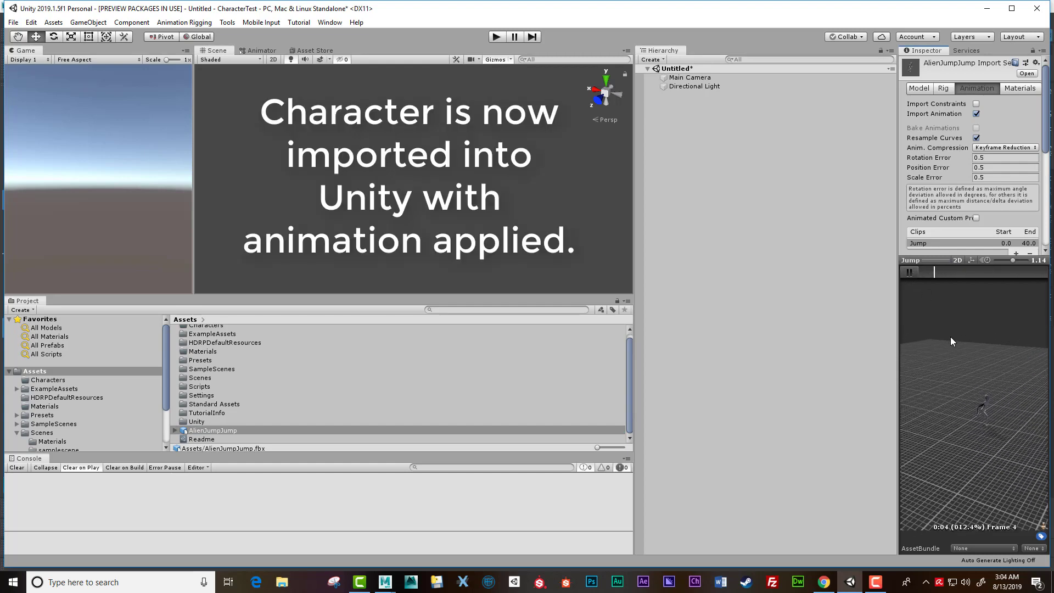
pyautogui.scroll(3, 999, 422)
pyautogui.moveTo(999, 422); pyautogui.dragTo(761, 324, button='middle')
pyautogui.scroll(5, 977, 402)
pyautogui.moveTo(969, 398); pyautogui.dragTo(963, 394, button='middle')
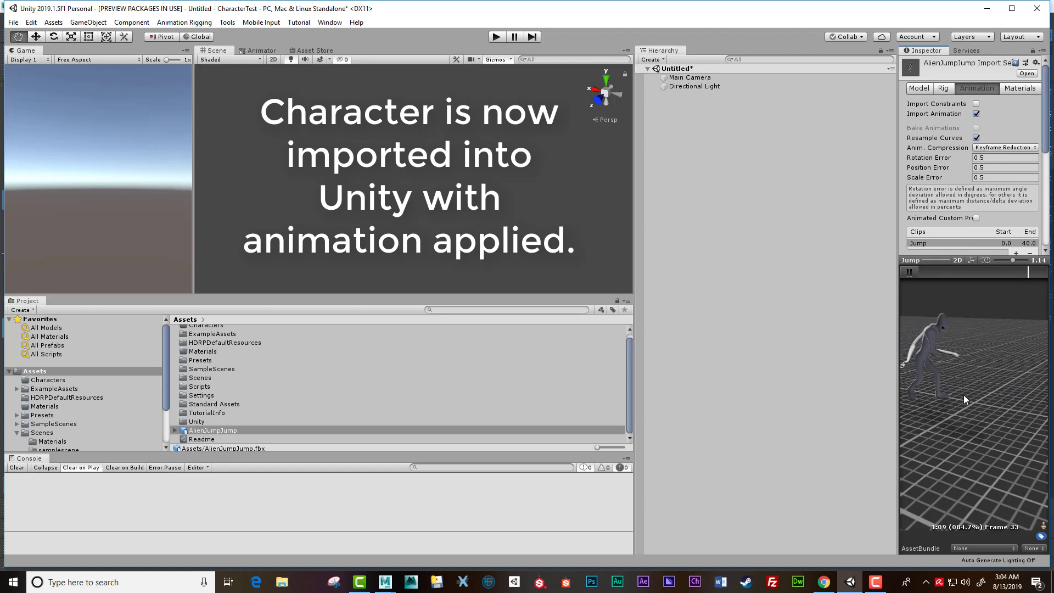
pyautogui.keyDown('alt'); pyautogui.moveTo(963, 395); pyautogui.dragTo(882, 381); pyautogui.keyUp('alt')
pyautogui.scroll(-5, 988, 407)
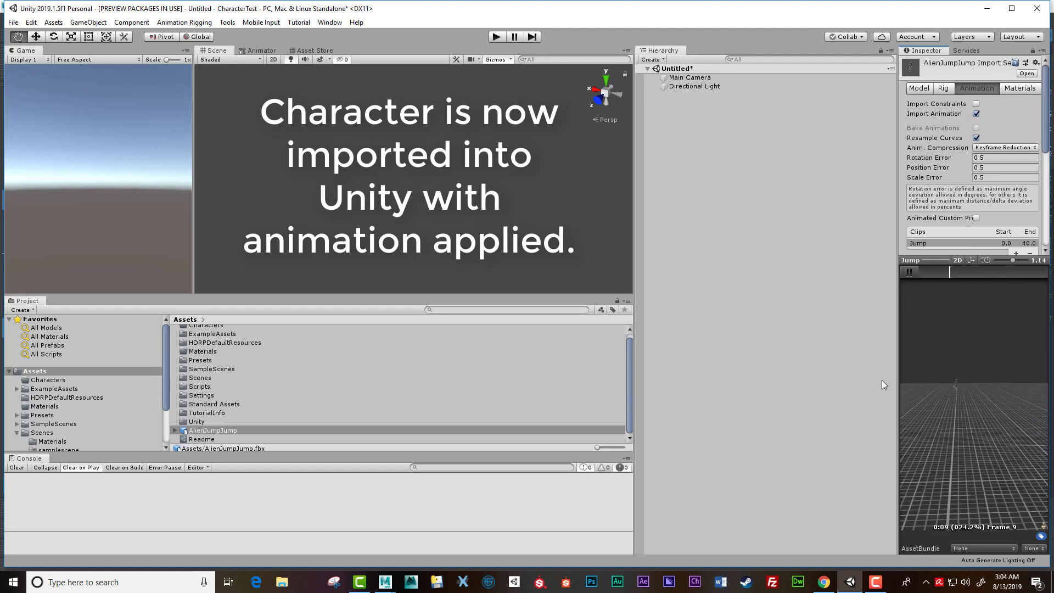
pyautogui.keyDown('alt'); pyautogui.moveTo(955, 406); pyautogui.dragTo(1015, 456, button='right'); pyautogui.keyUp('alt')
pyautogui.moveTo(977, 426); pyautogui.dragTo(18, 481, button='middle')
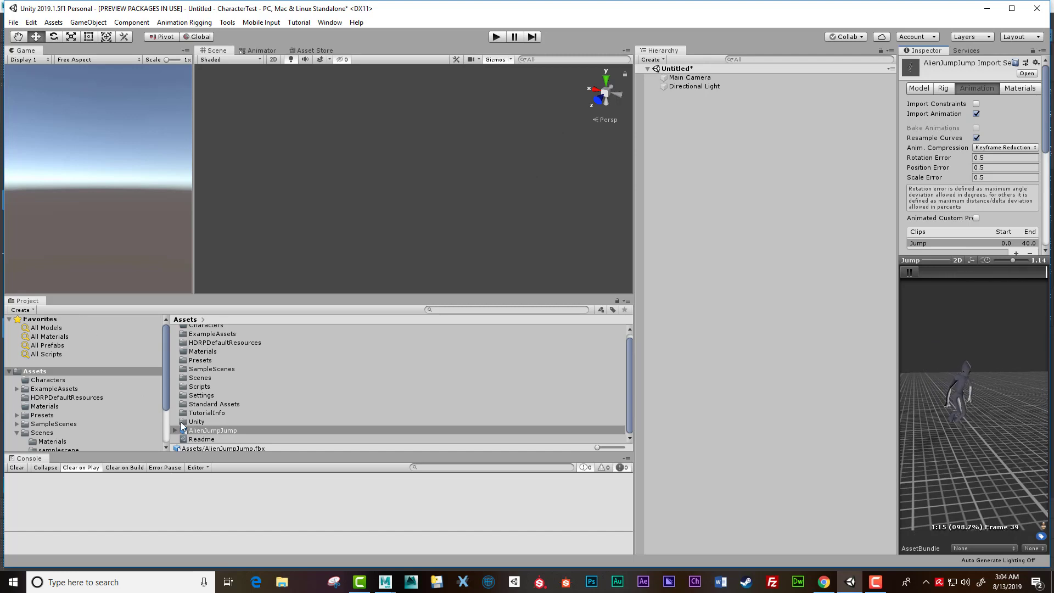
pyautogui.click(909, 271)
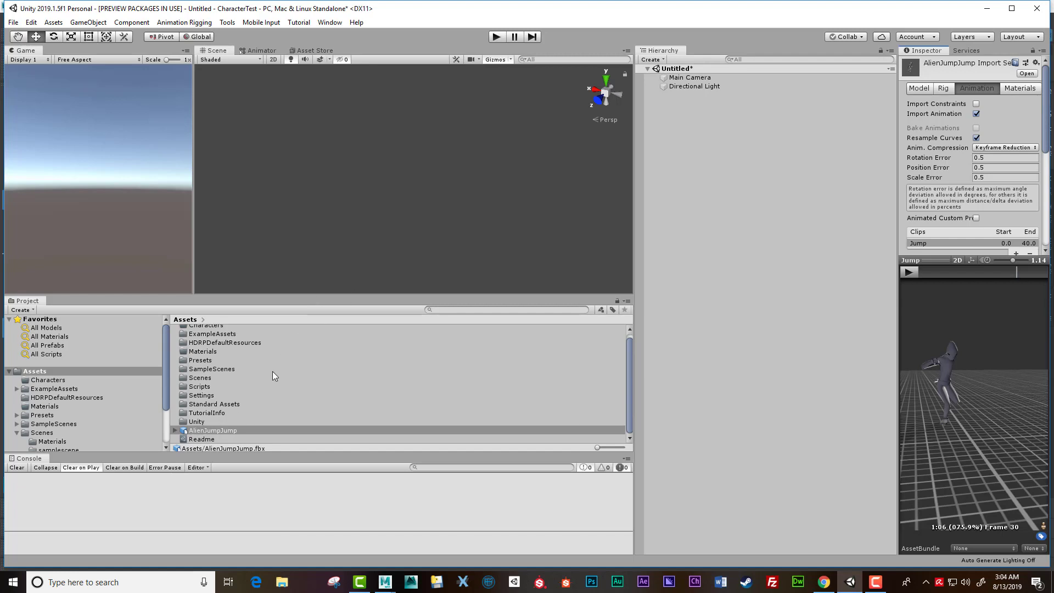
# Move the AlienJumpJump asset from Assets into the Characters folder and open that folder
pyautogui.scroll(1, 233, 399)
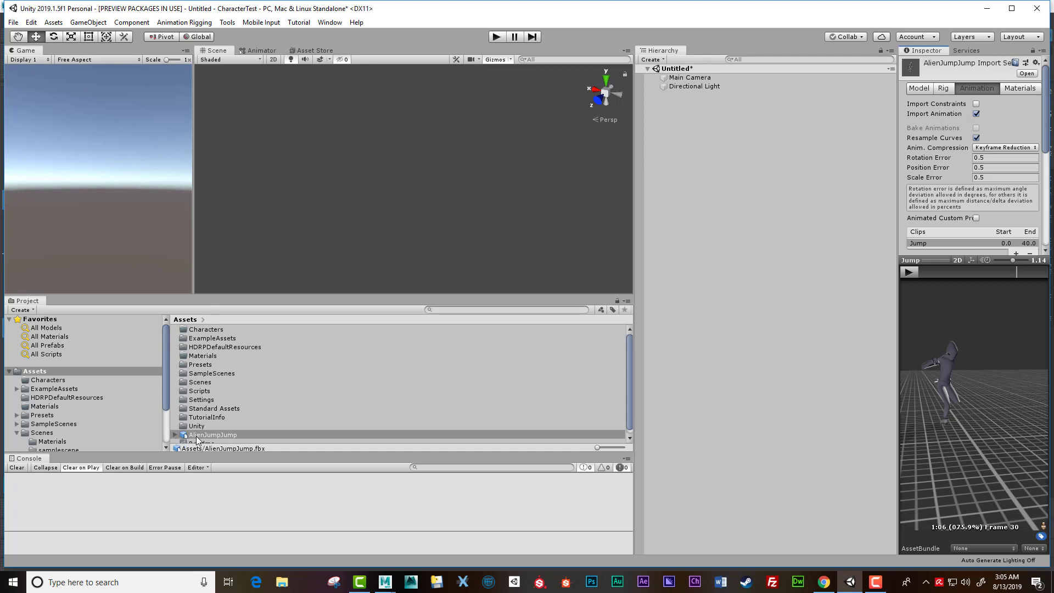
pyautogui.moveTo(198, 439); pyautogui.dragTo(200, 334)
pyautogui.doubleClick(201, 330)
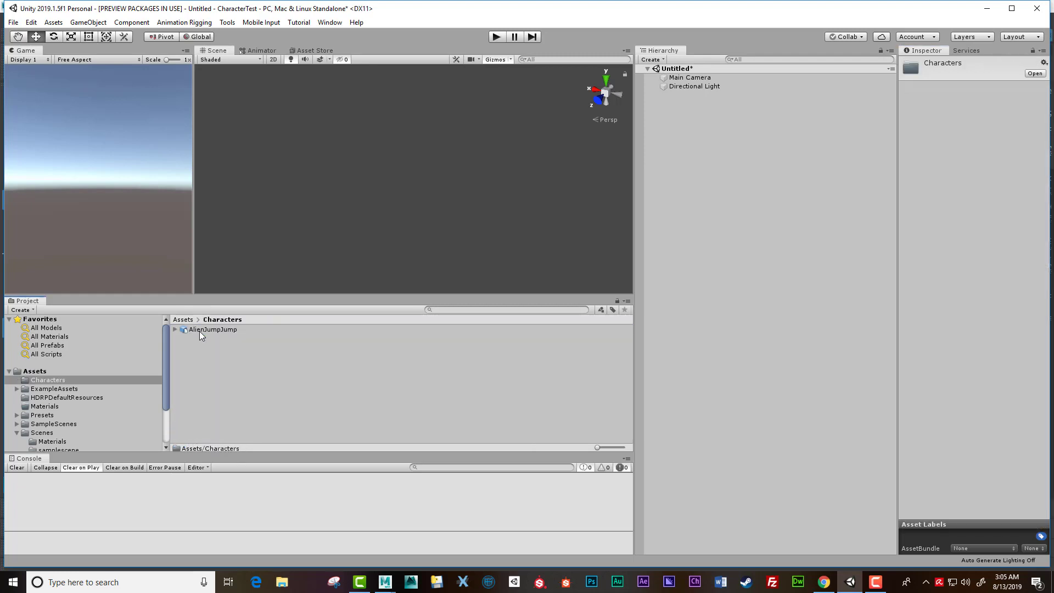
# Expand AlienJumpJump's contents and preview its Jump animation clip
pyautogui.click(209, 331)
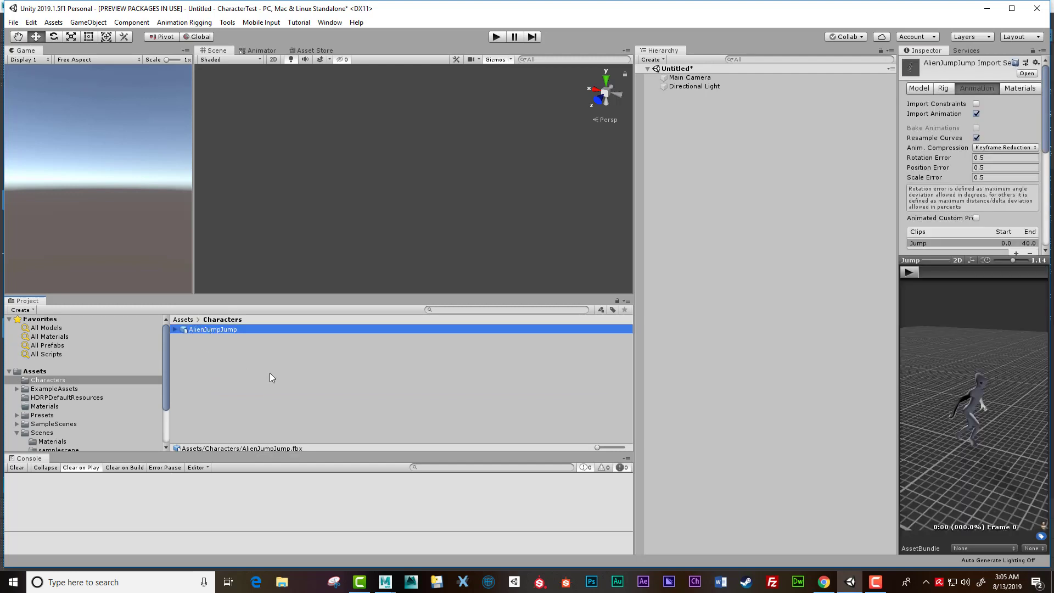
pyautogui.click(174, 329)
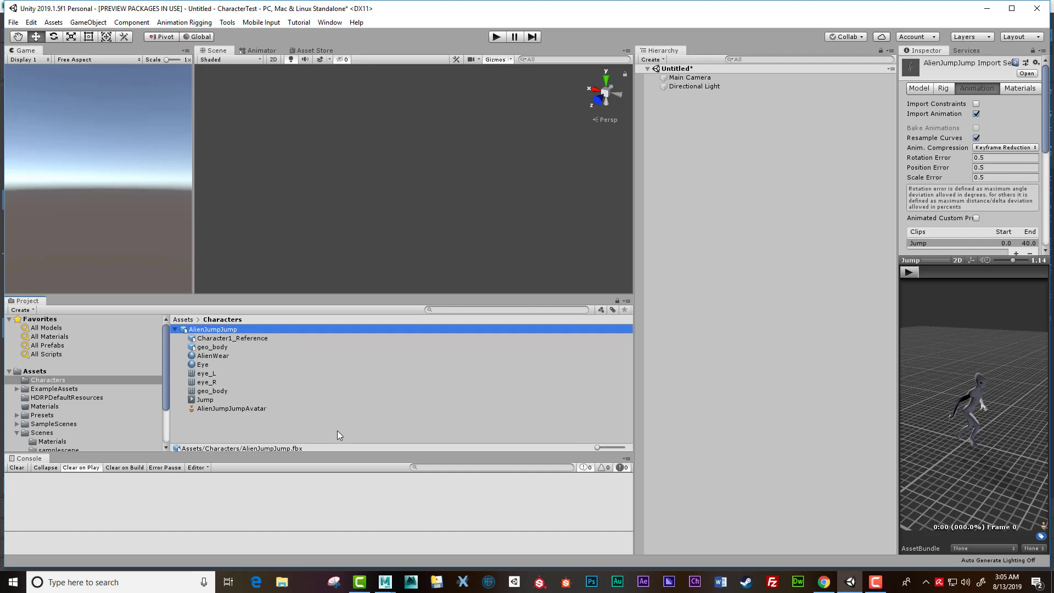
pyautogui.click(212, 400)
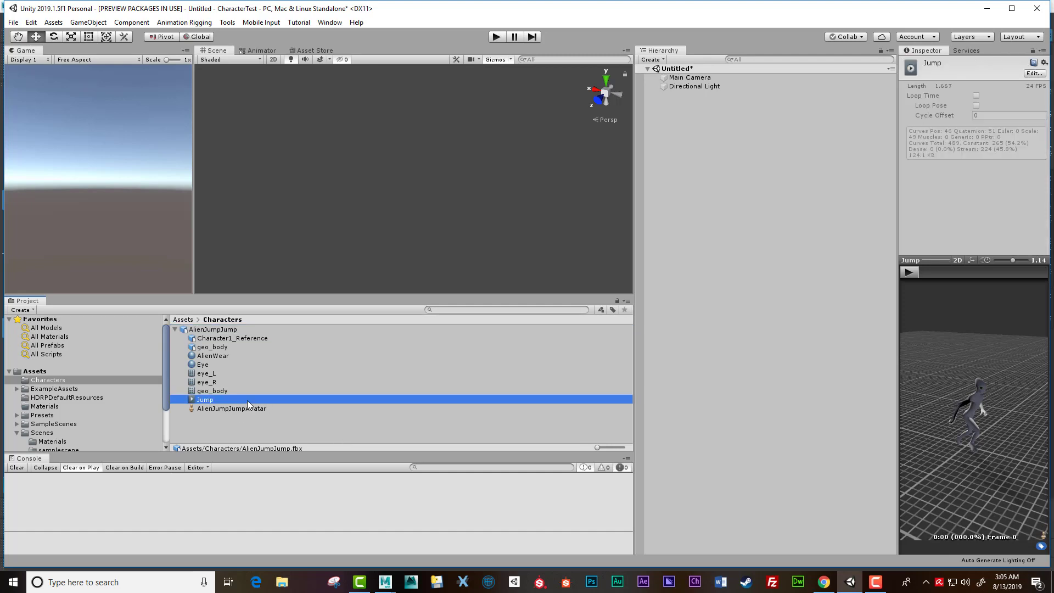
pyautogui.click(907, 273)
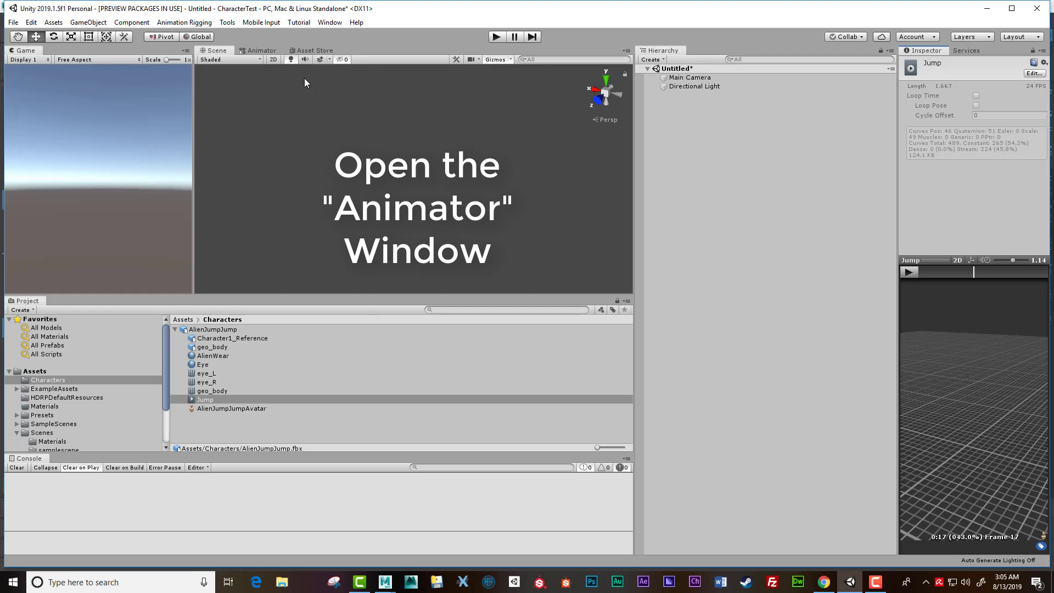
# Show the Animator window in place of the Scene view
pyautogui.click(259, 50)
pyautogui.scroll(-2, 440, 140)
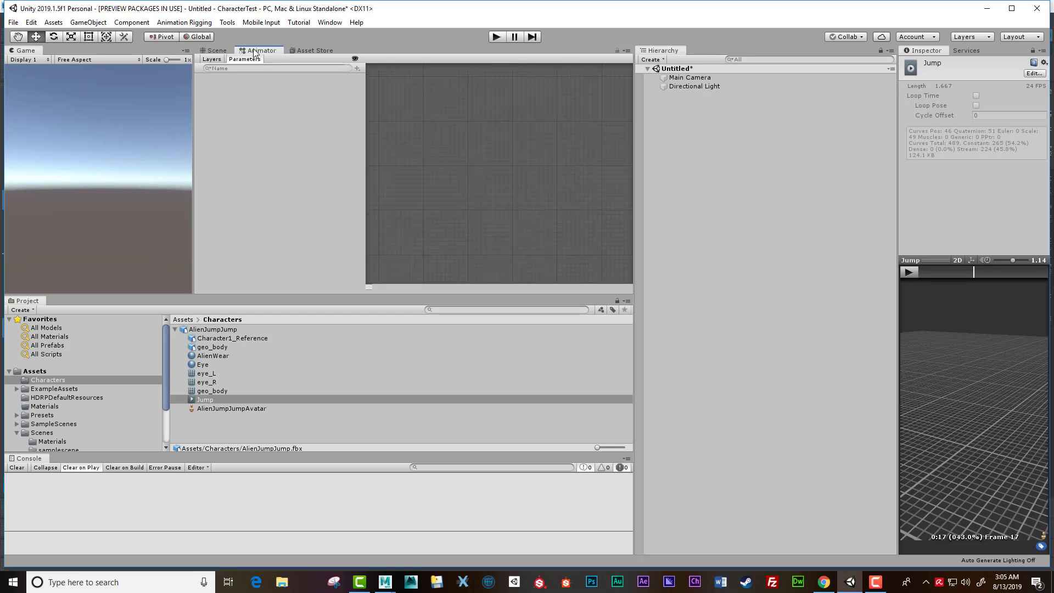
pyautogui.click(331, 23)
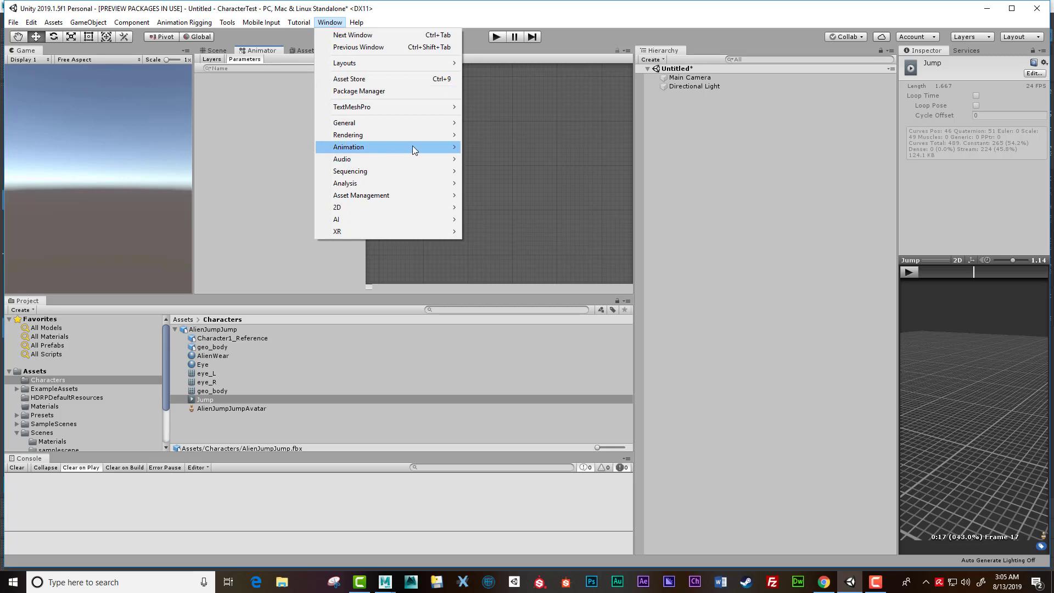
pyautogui.moveTo(437, 148)
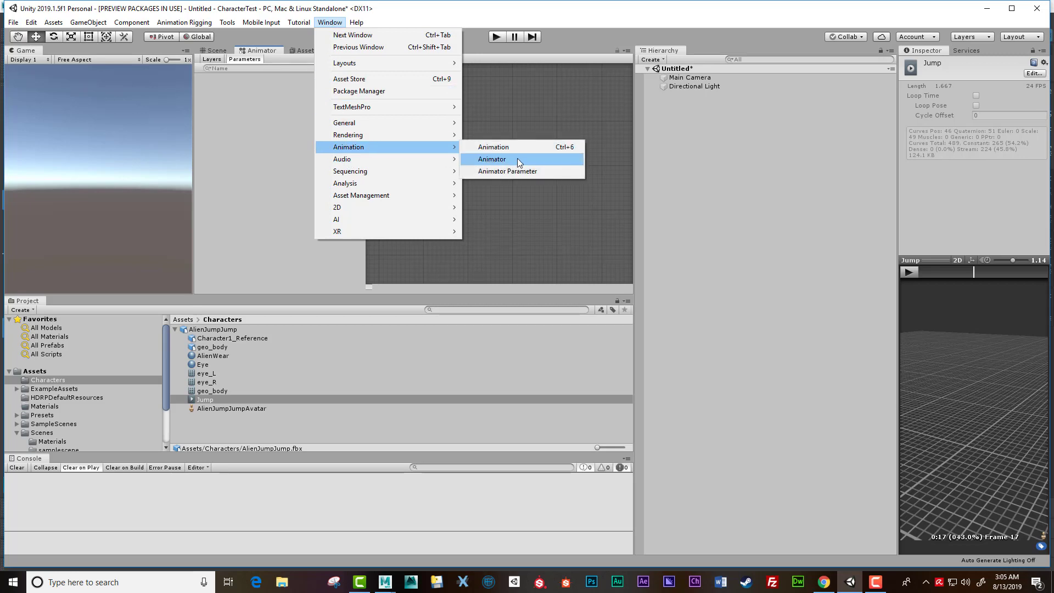
pyautogui.click(413, 209)
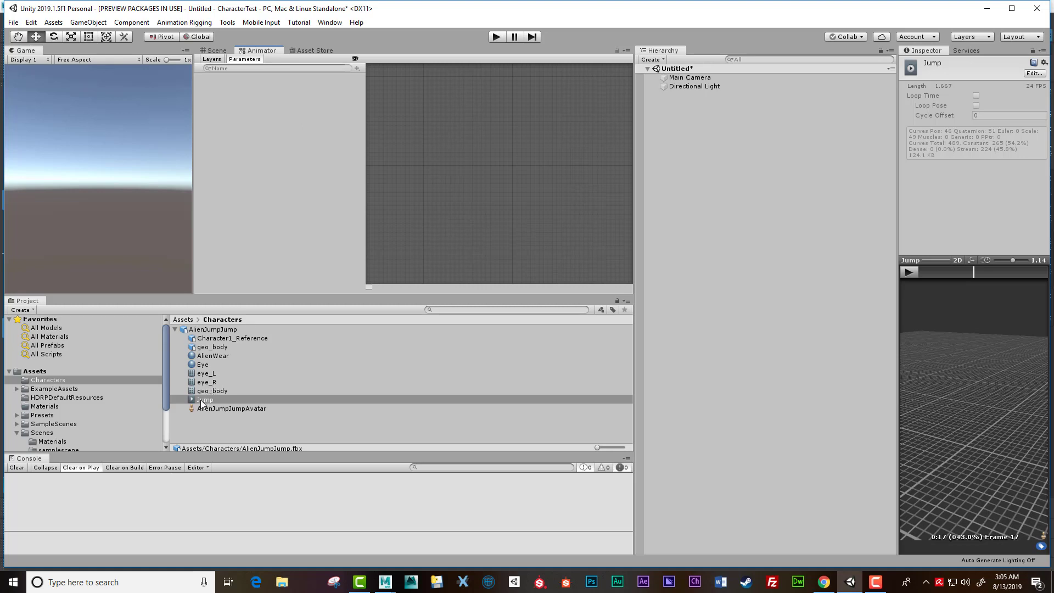
pyautogui.moveTo(202, 403)
pyautogui.mouseDown()
pyautogui.moveTo(277, 379)
pyautogui.moveTo(464, 172)
pyautogui.moveTo(357, 296)
pyautogui.moveTo(214, 405)
pyautogui.mouseUp()
pyautogui.click(215, 51)
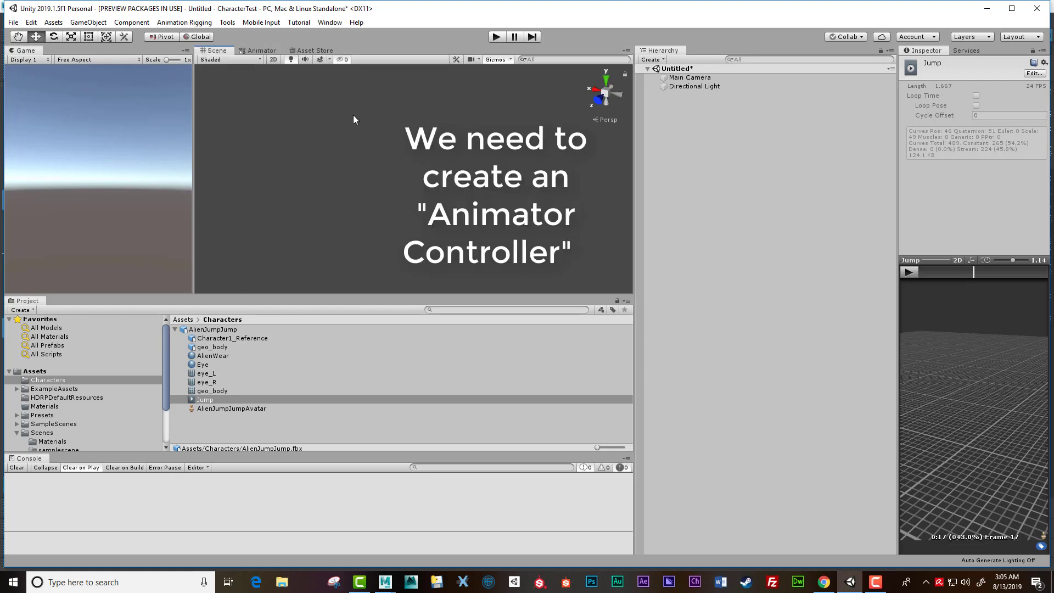
pyautogui.click(261, 51)
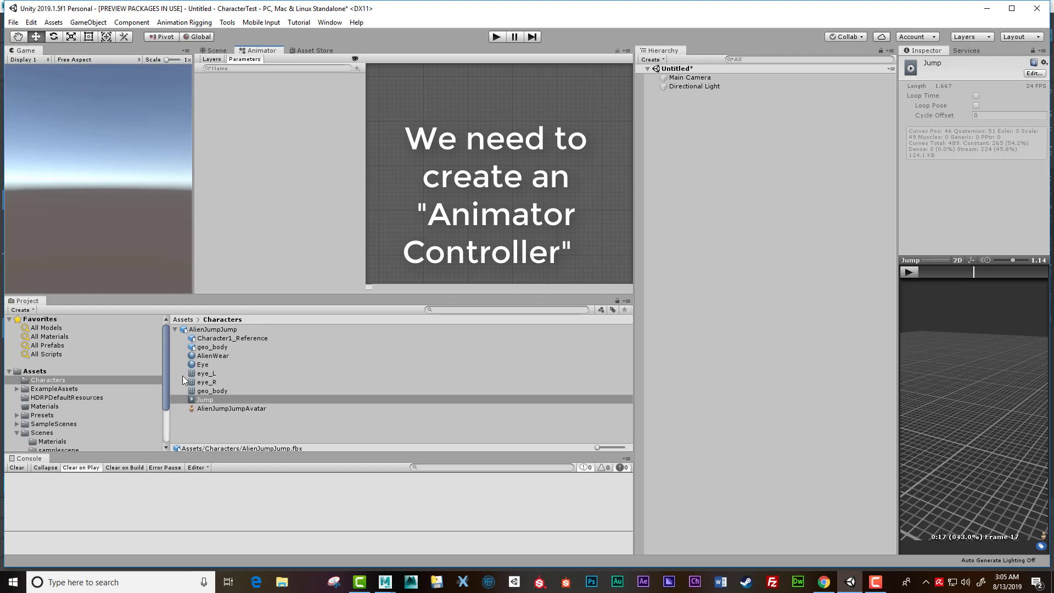
# Create an Animator Controller named Alien in the Characters folder
pyautogui.click(175, 329)
pyautogui.click(206, 329)
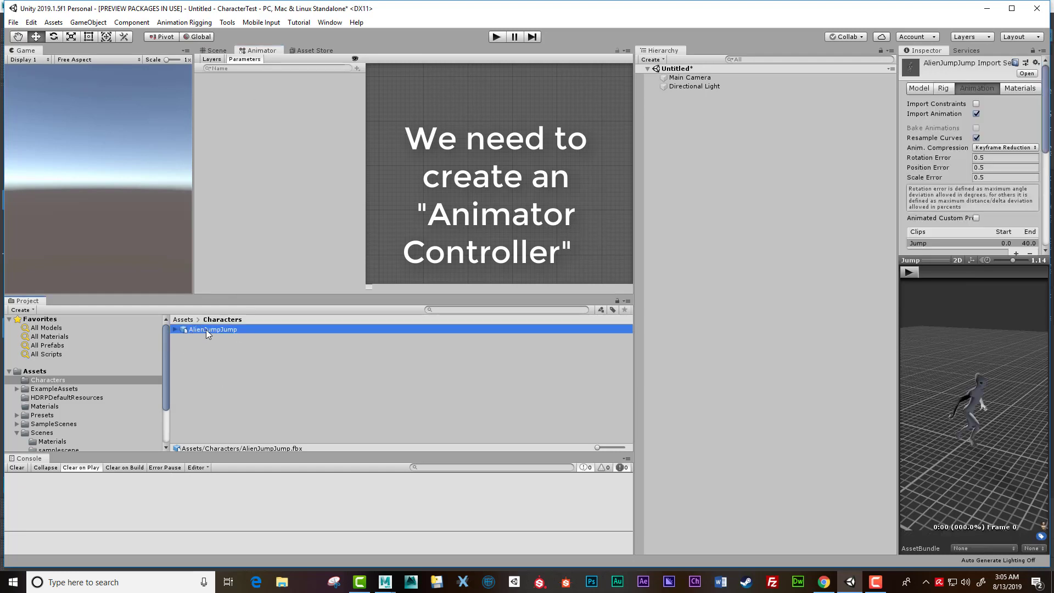
pyautogui.rightClick(311, 397)
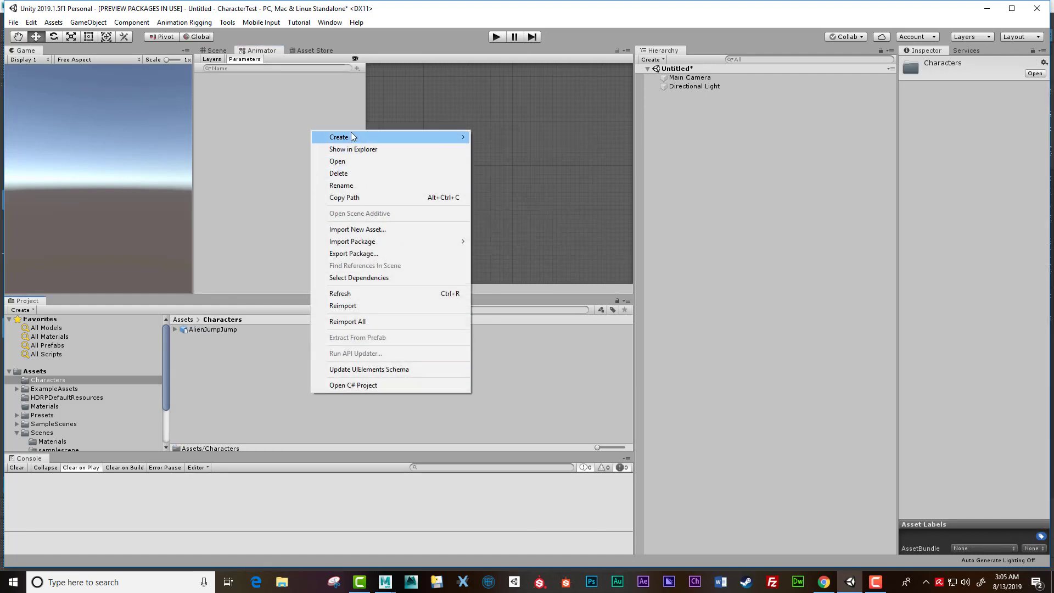
pyautogui.moveTo(393, 139)
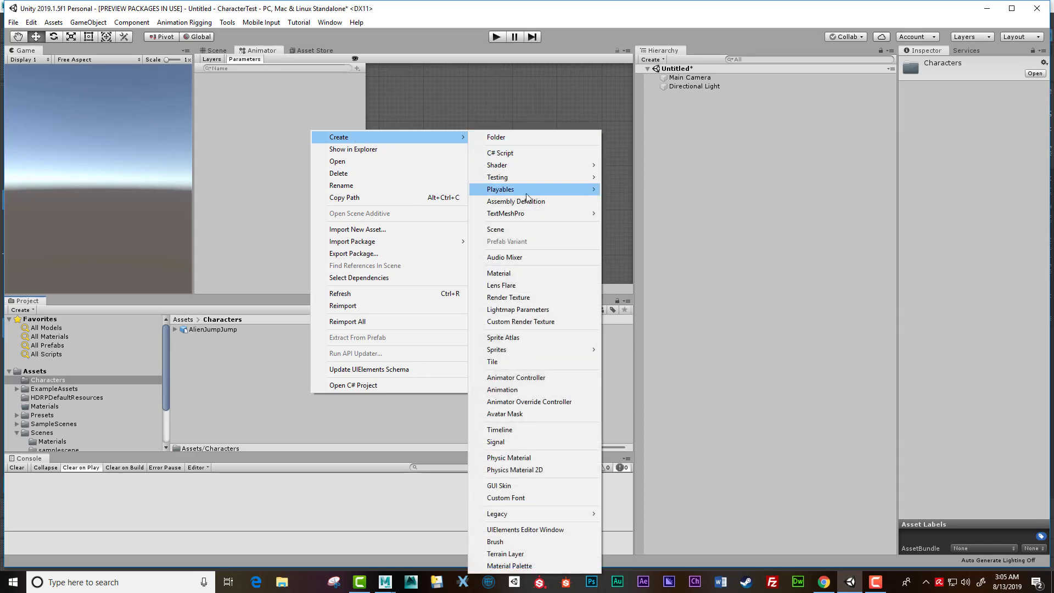
pyautogui.click(562, 378)
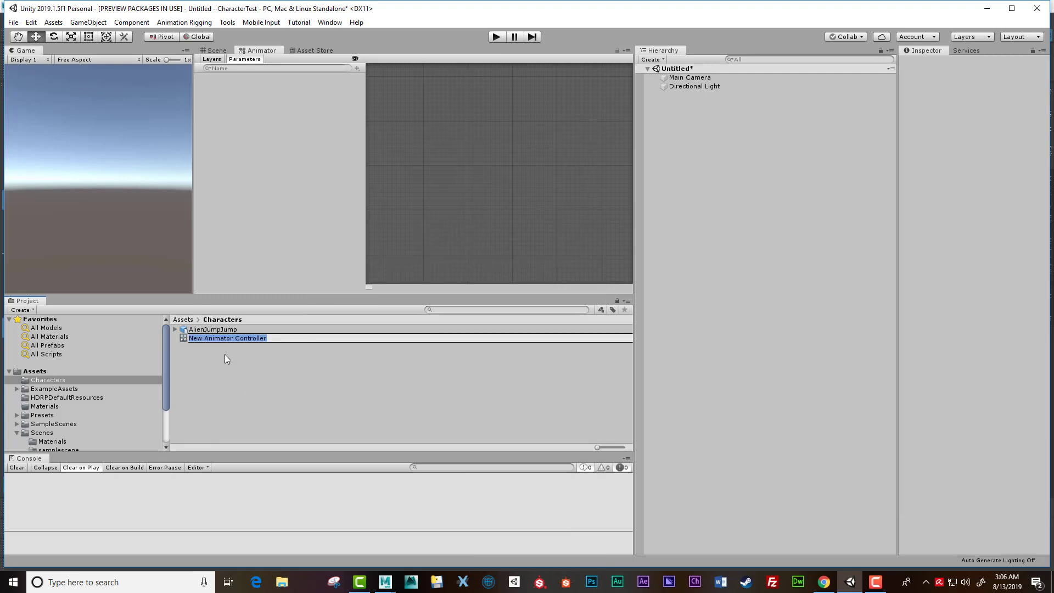
pyautogui.write('A')
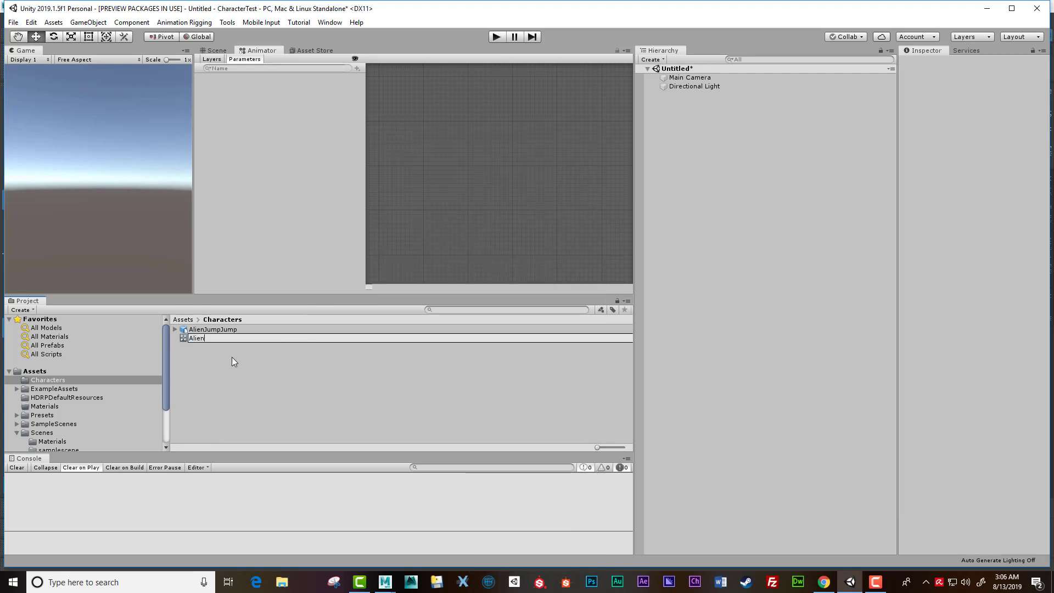
pyautogui.write('lien')
pyautogui.press('Return')
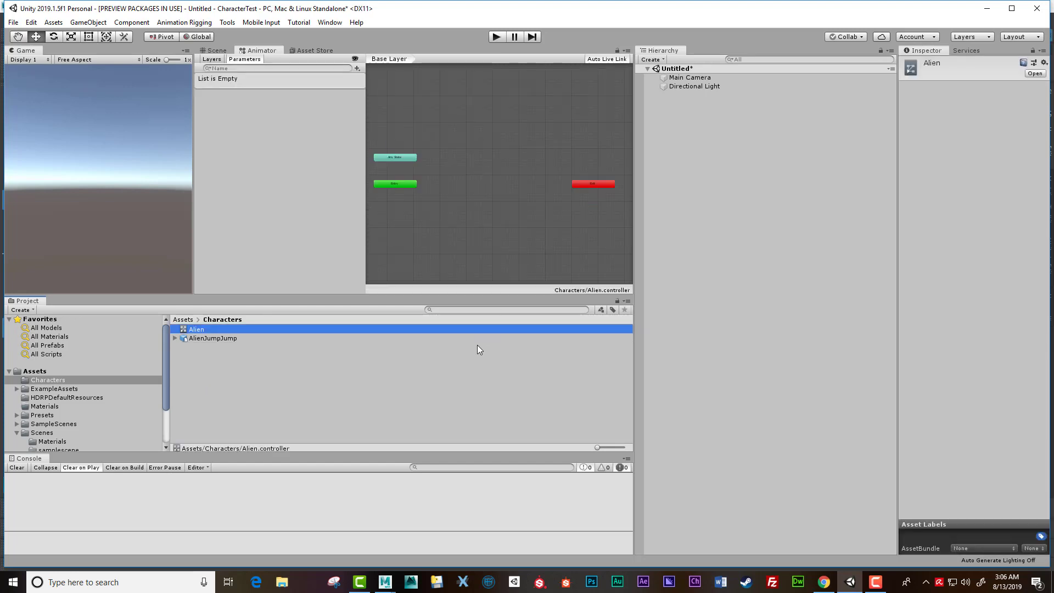
# Add AlienJumpJump's Jump clip as a state in the Alien controller's graph and place the Entry node directly above it
pyautogui.click(174, 337)
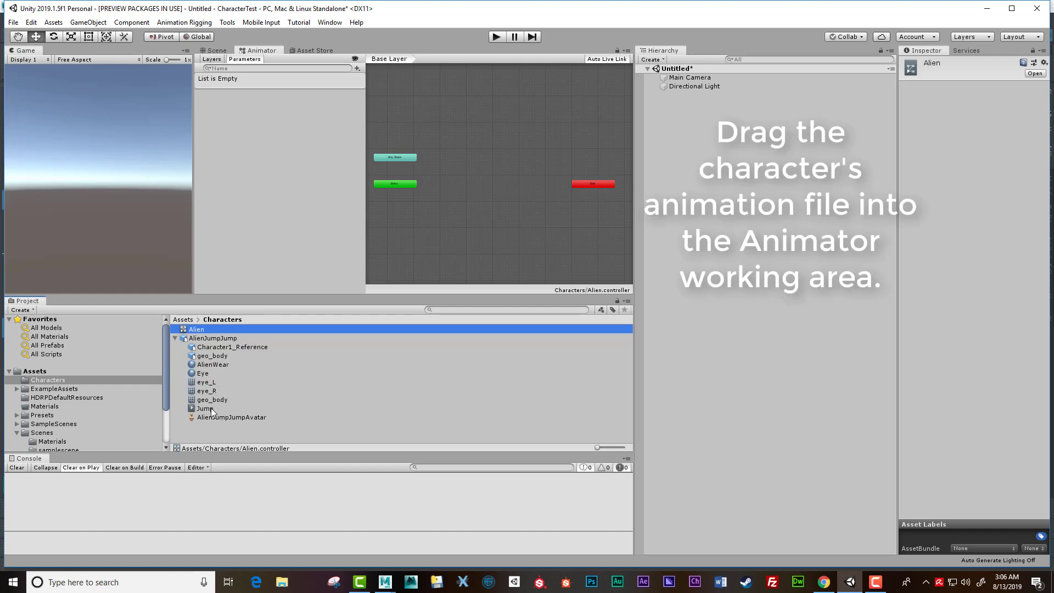
pyautogui.moveTo(211, 409); pyautogui.dragTo(423, 232)
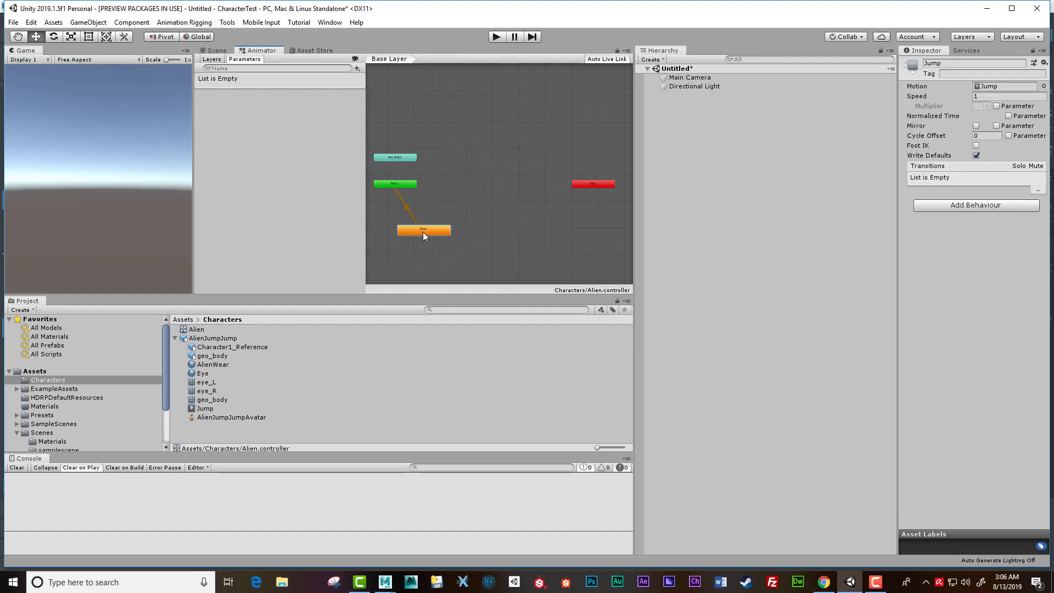
pyautogui.scroll(5, 424, 233)
pyautogui.scroll(-6, 420, 232)
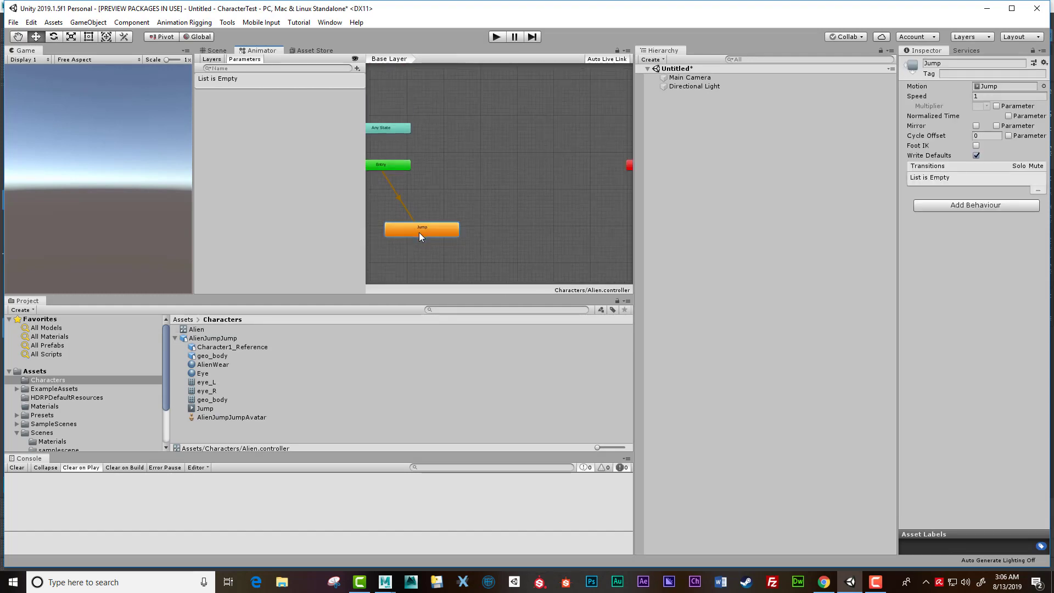
pyautogui.click(415, 184)
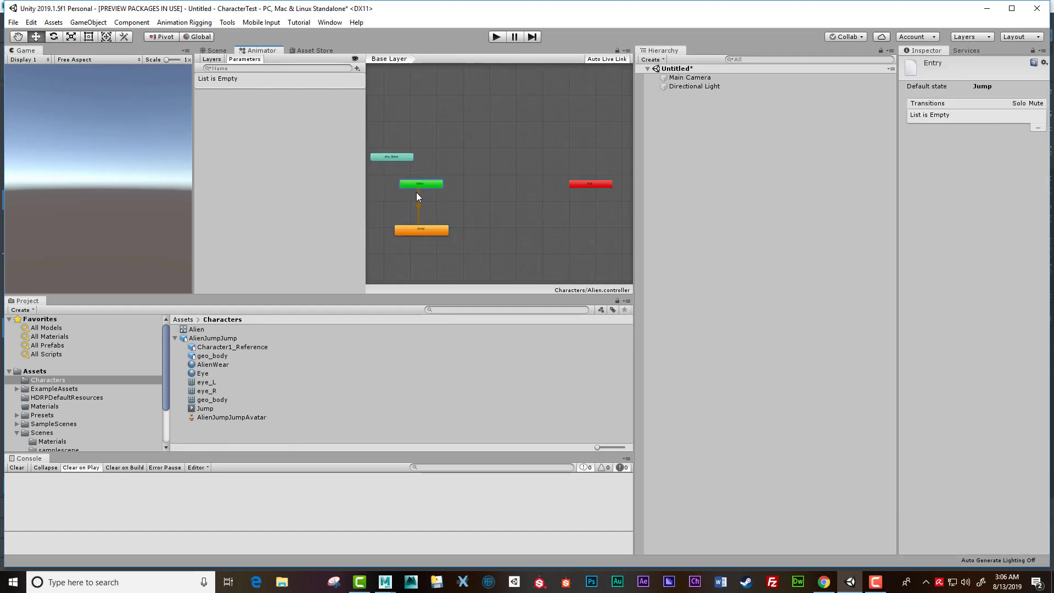
pyautogui.click(422, 231)
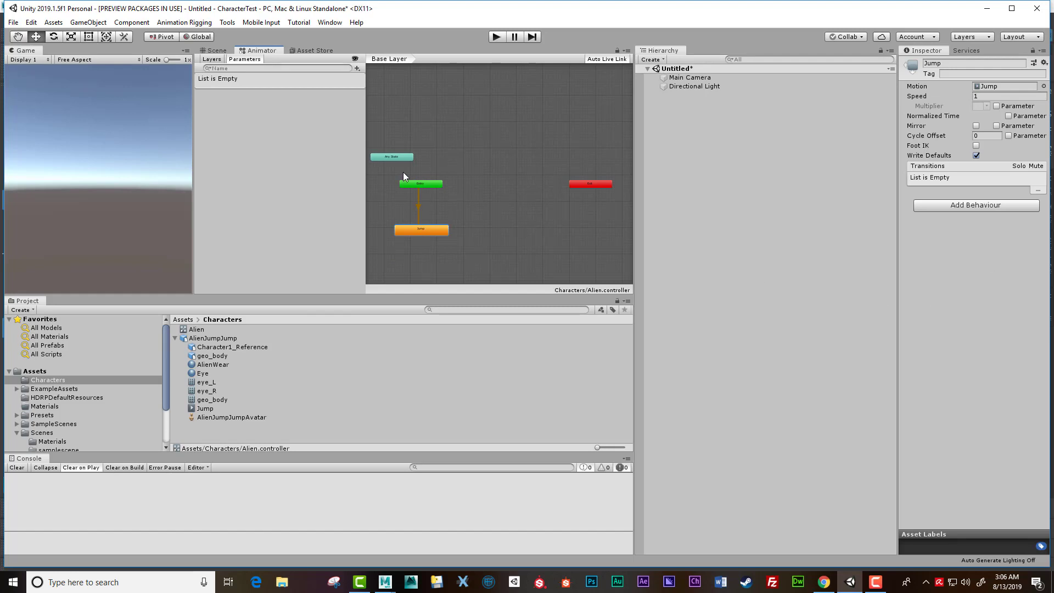
# Place the AlienJumpJump model in the Scene view and bring it into a closer side view
pyautogui.click(219, 50)
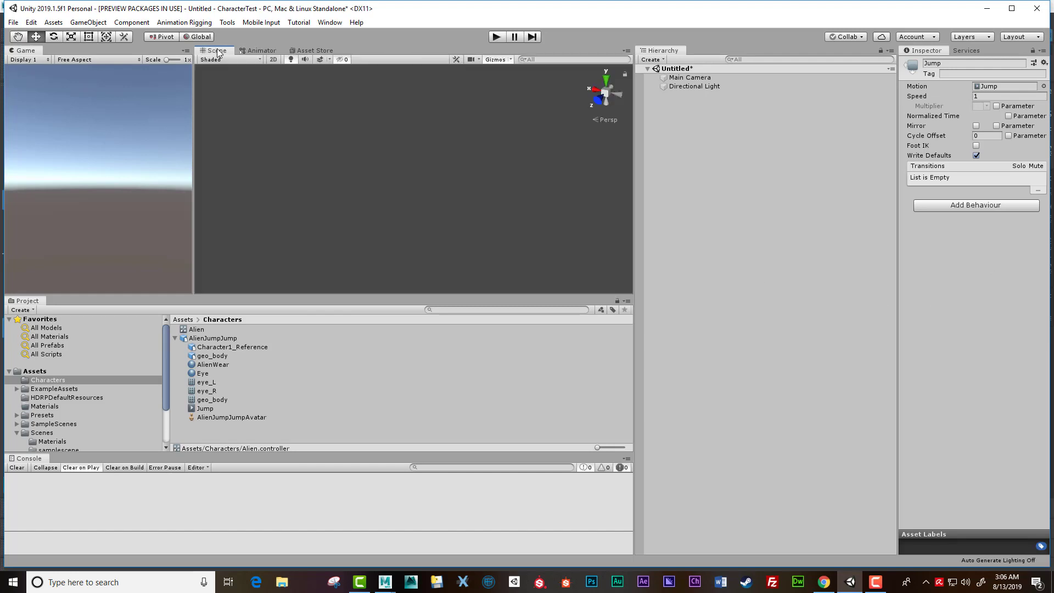
pyautogui.click(218, 338)
pyautogui.click(175, 338)
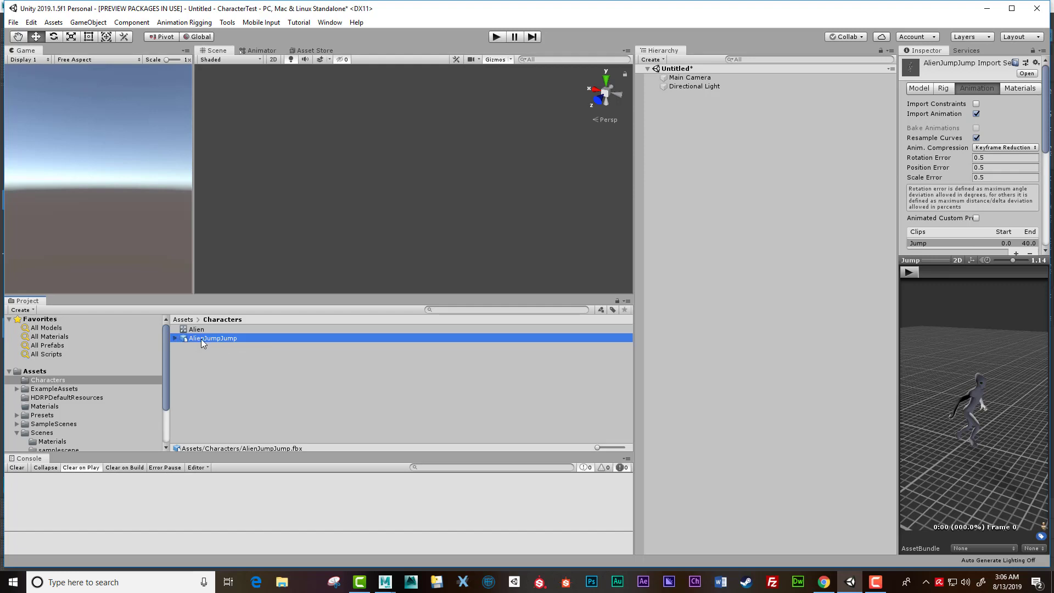
pyautogui.moveTo(201, 339); pyautogui.dragTo(399, 222)
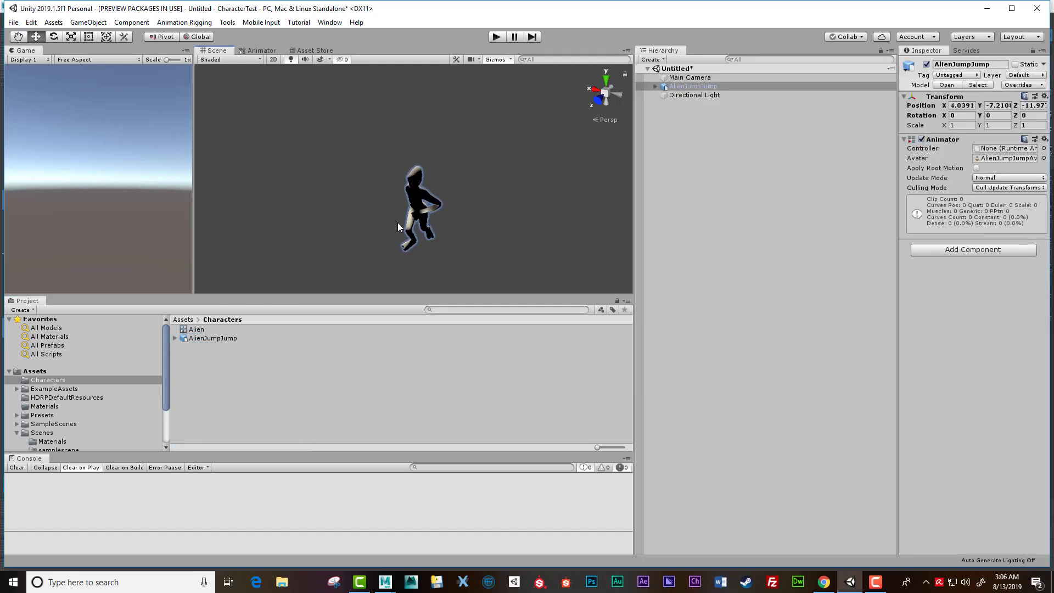
pyautogui.keyDown('alt'); pyautogui.moveTo(384, 215); pyautogui.dragTo(609, 153); pyautogui.keyUp('alt')
pyautogui.keyDown('alt'); pyautogui.moveTo(328, 222); pyautogui.dragTo(322, 176, button='middle'); pyautogui.keyUp('alt')
pyautogui.keyDown('alt'); pyautogui.moveTo(322, 176); pyautogui.dragTo(448, 188, button='right'); pyautogui.keyUp('alt')
pyautogui.keyDown('alt'); pyautogui.moveTo(448, 189); pyautogui.dragTo(470, 186); pyautogui.keyUp('alt')
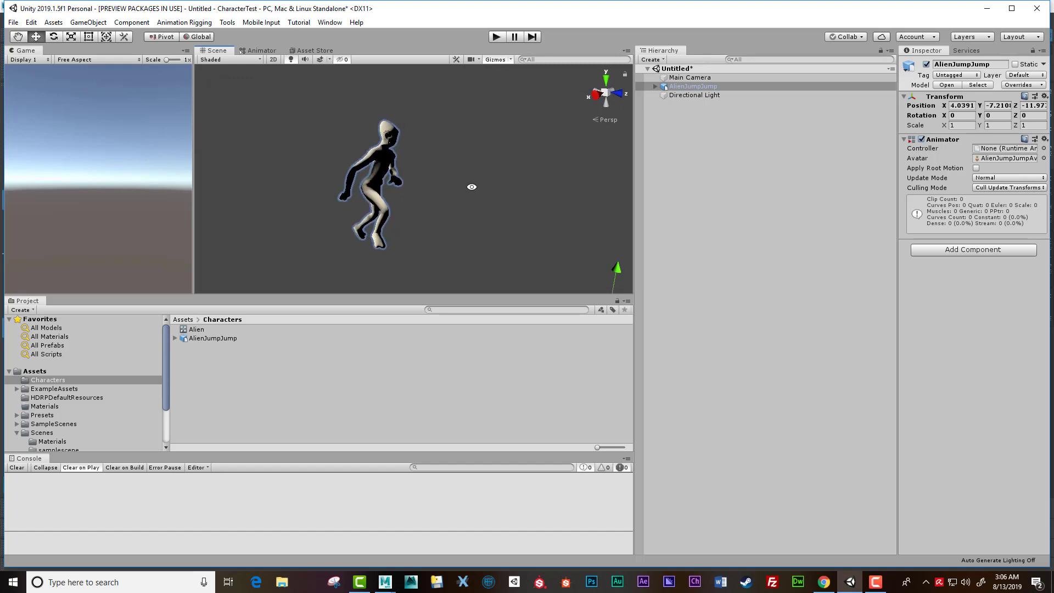
# Add a second directional light to the scene and rotate it to illuminate the alien
pyautogui.click(83, 24)
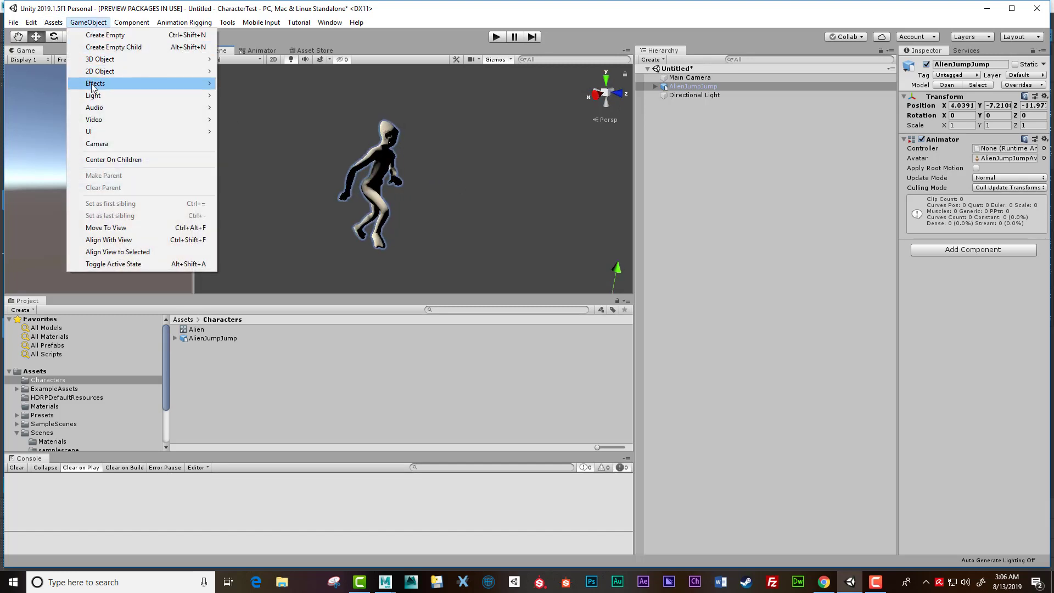
pyautogui.moveTo(150, 98)
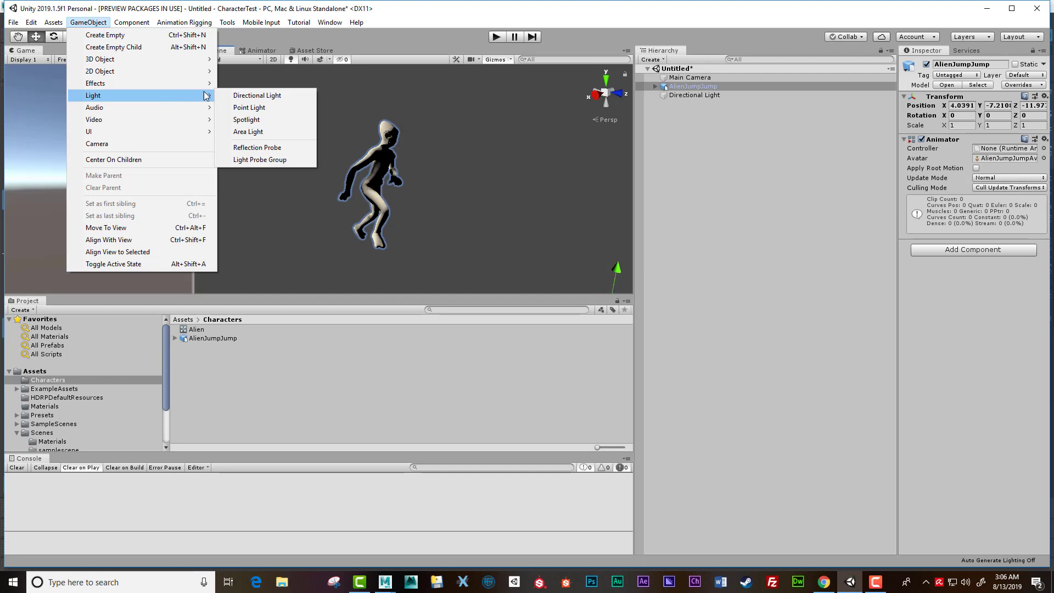
pyautogui.click(234, 96)
pyautogui.press('e')
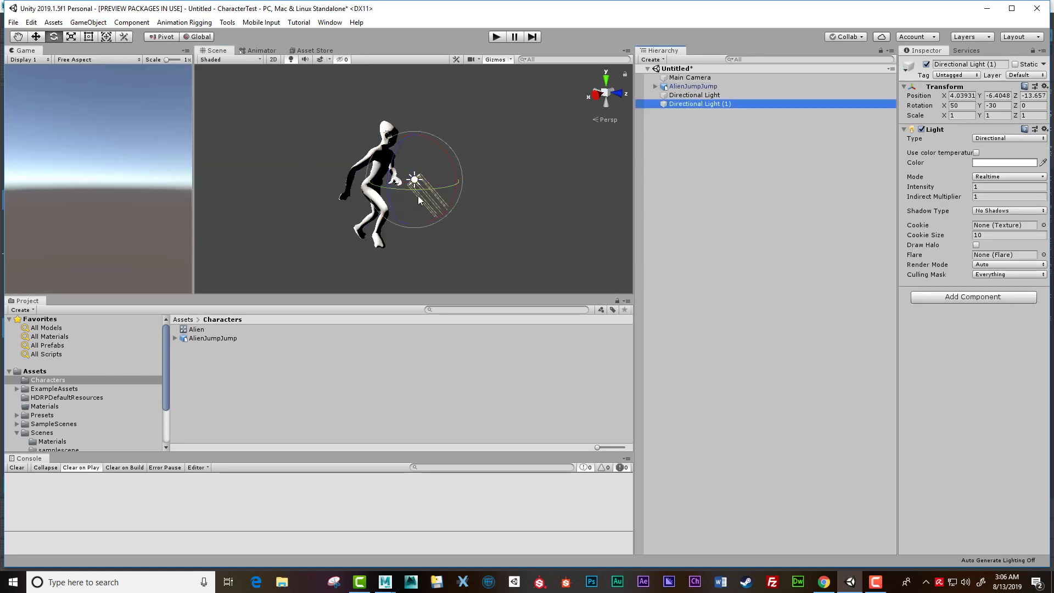
pyautogui.moveTo(445, 164); pyautogui.dragTo(441, 60)
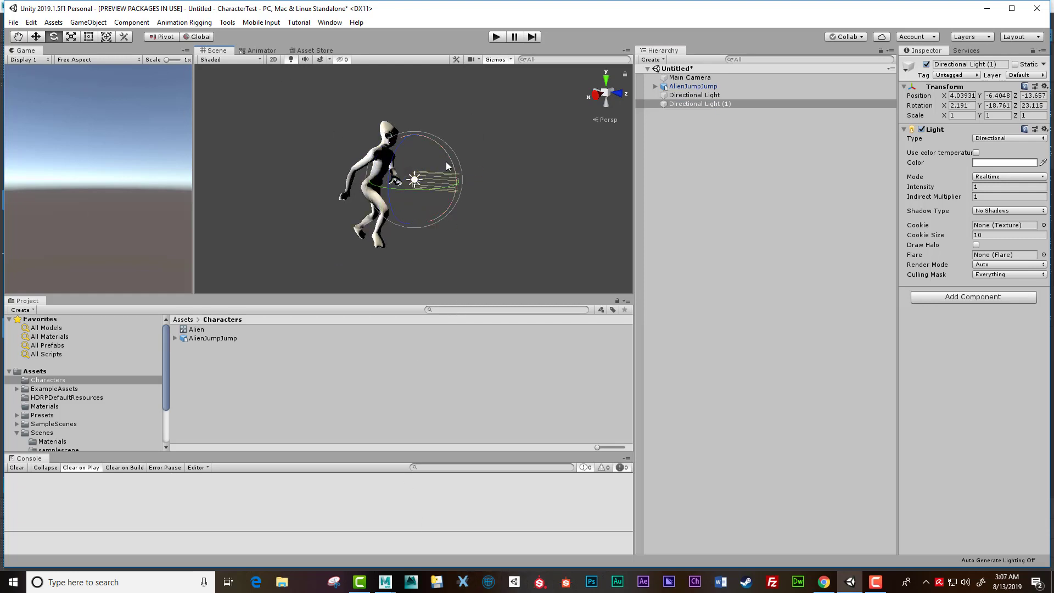
pyautogui.moveTo(443, 153)
pyautogui.mouseDown()
pyautogui.moveTo(386, 133)
pyautogui.moveTo(417, 127)
pyautogui.moveTo(425, 144)
pyautogui.mouseUp()
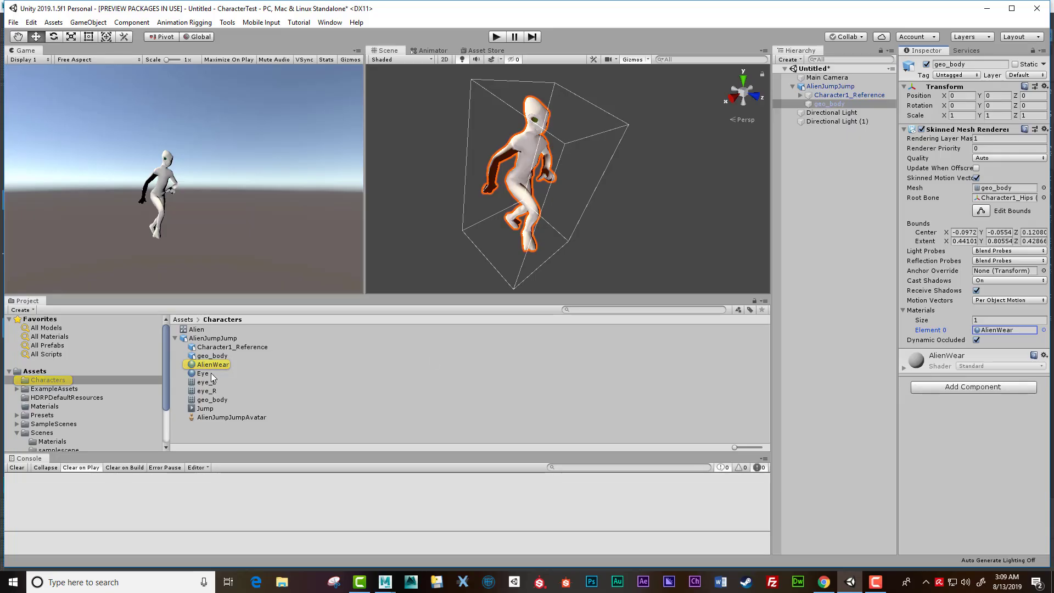
# Examine the AlienWear material, the scene alien's Animator component and the material settings on its geo_body mesh
pyautogui.click(209, 373)
pyautogui.click(210, 365)
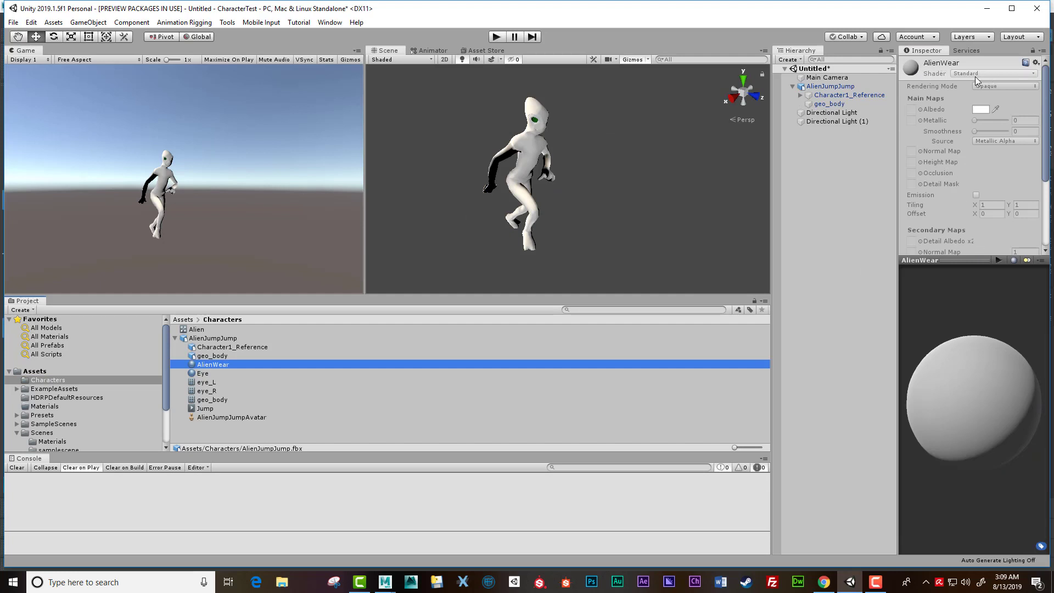
pyautogui.click(529, 155)
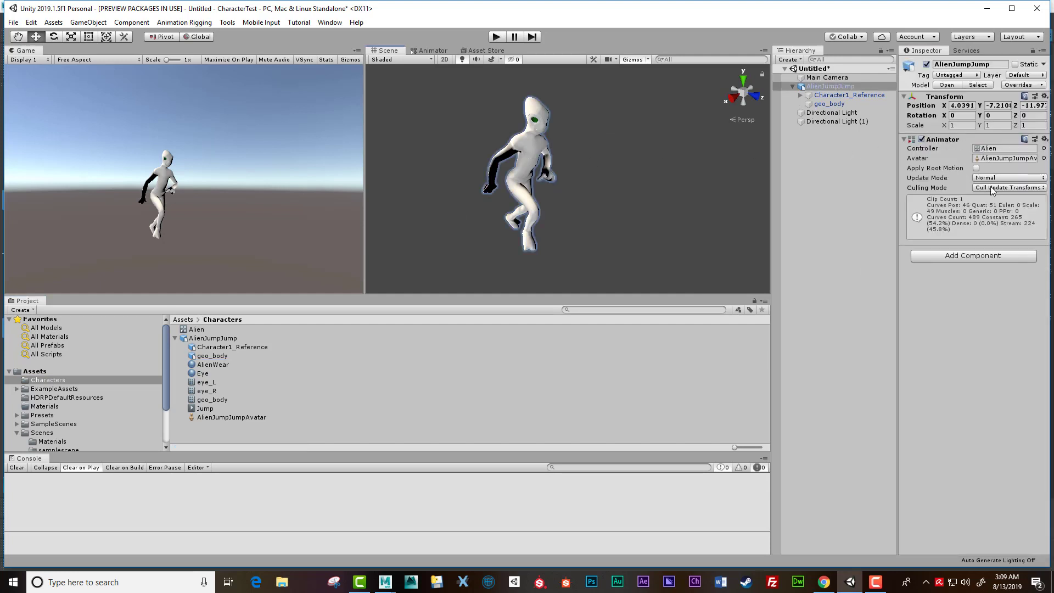
pyautogui.click(838, 103)
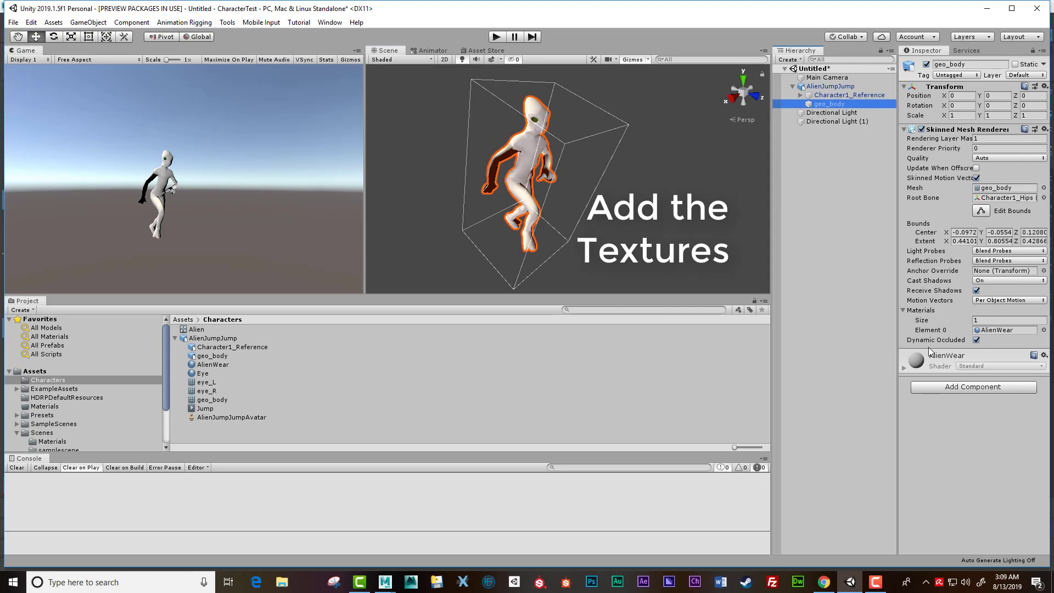
pyautogui.click(904, 367)
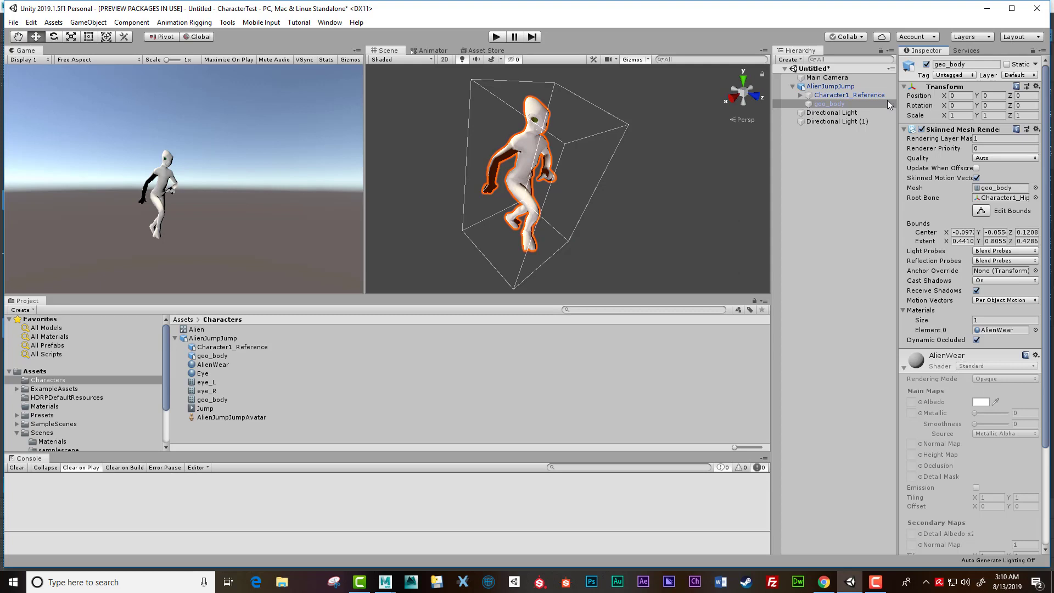
# Extract AlienJumpJump's embedded textures into a new Textures folder inside Characters and view the extracted files
pyautogui.click(209, 338)
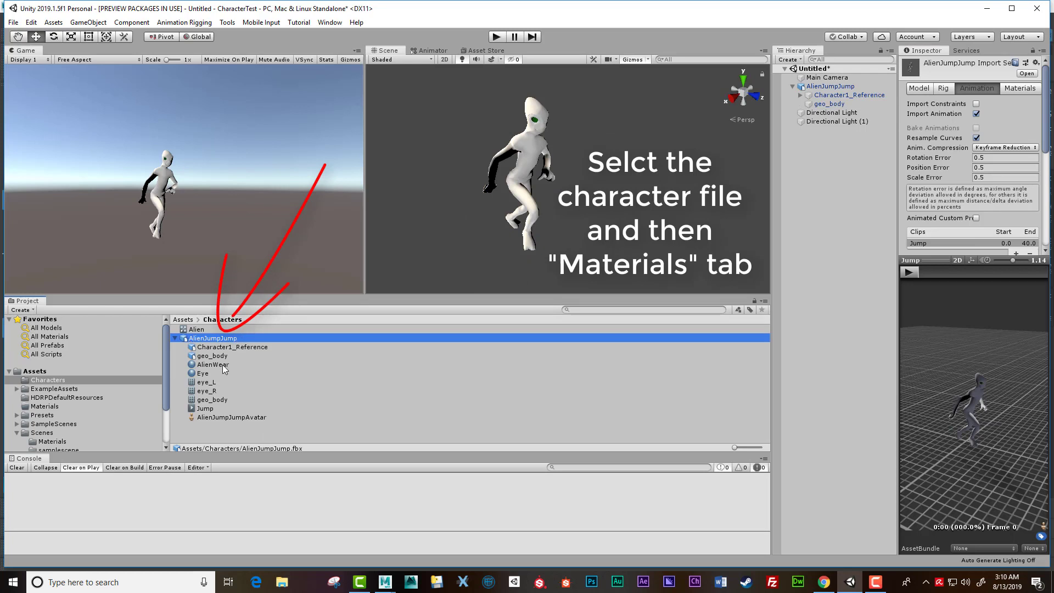
pyautogui.click(175, 338)
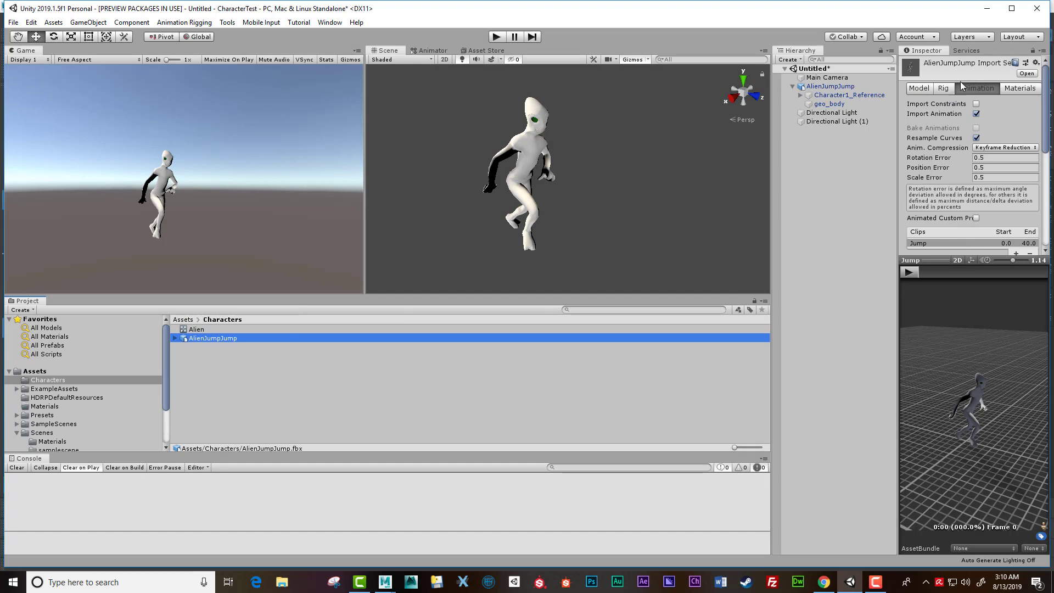
pyautogui.click(1013, 93)
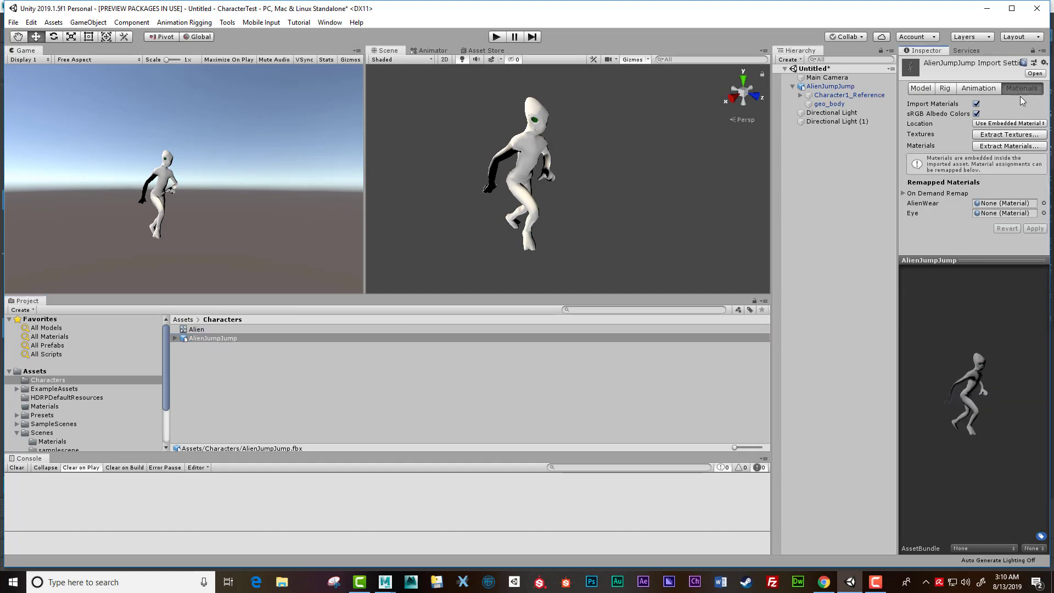
pyautogui.click(1009, 135)
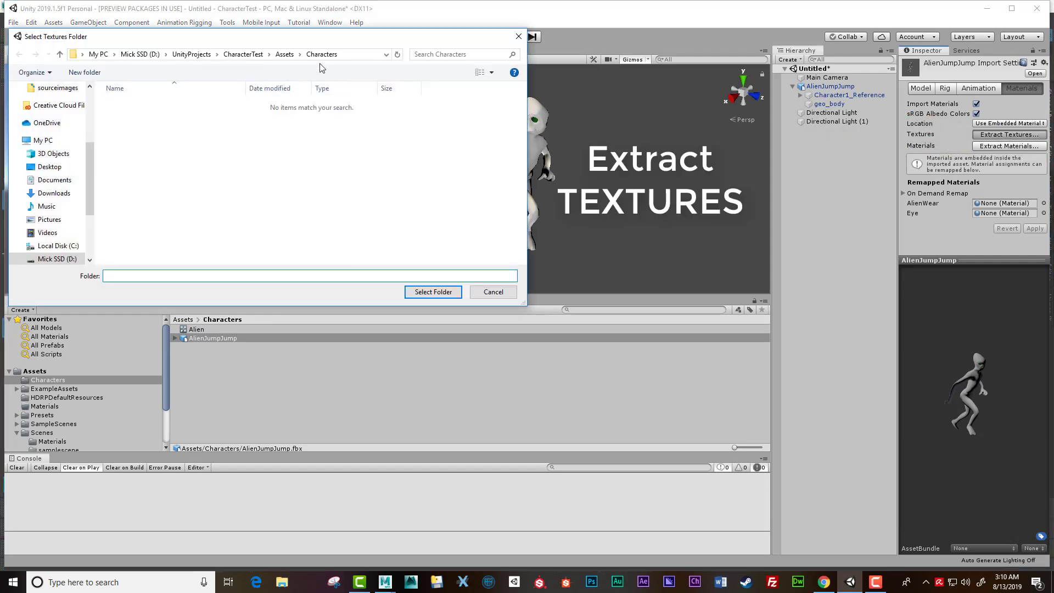
pyautogui.rightClick(324, 164)
pyautogui.moveTo(306, 301)
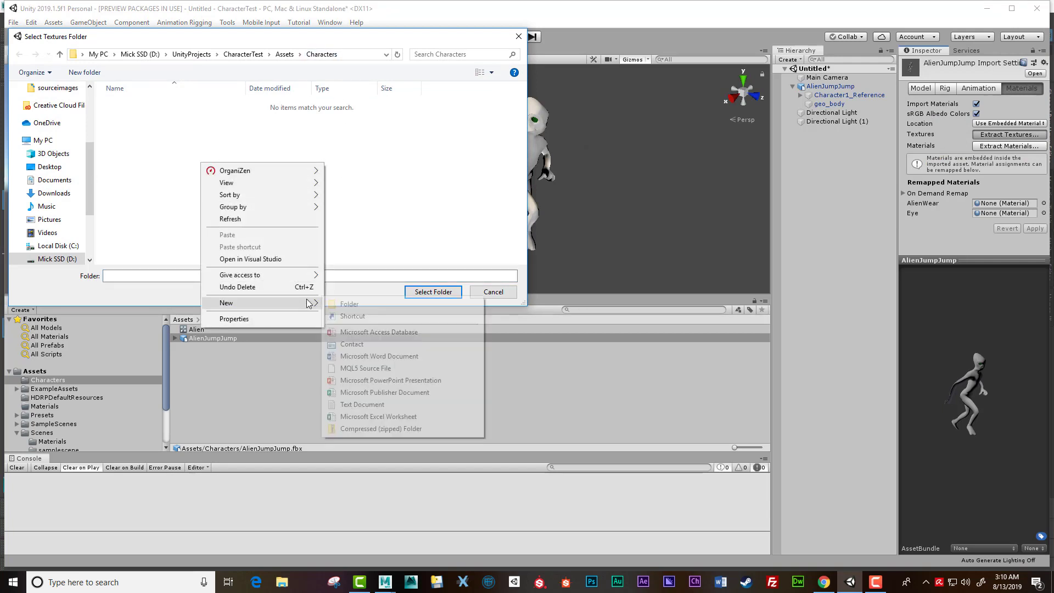
pyautogui.click(349, 303)
pyautogui.write('T')
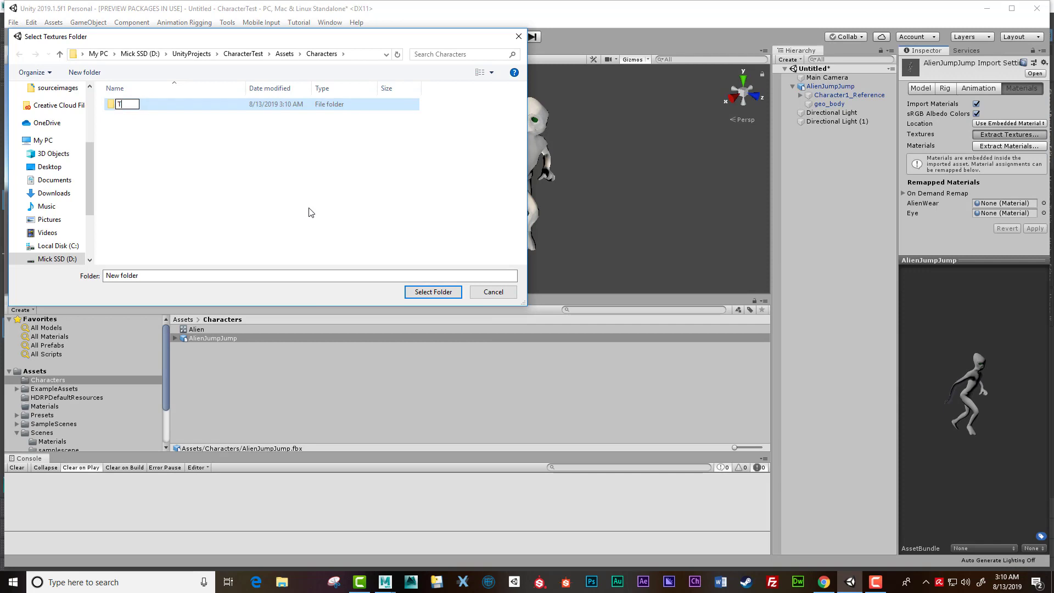
pyautogui.write('extures')
pyautogui.press('Return')
pyautogui.click(433, 292)
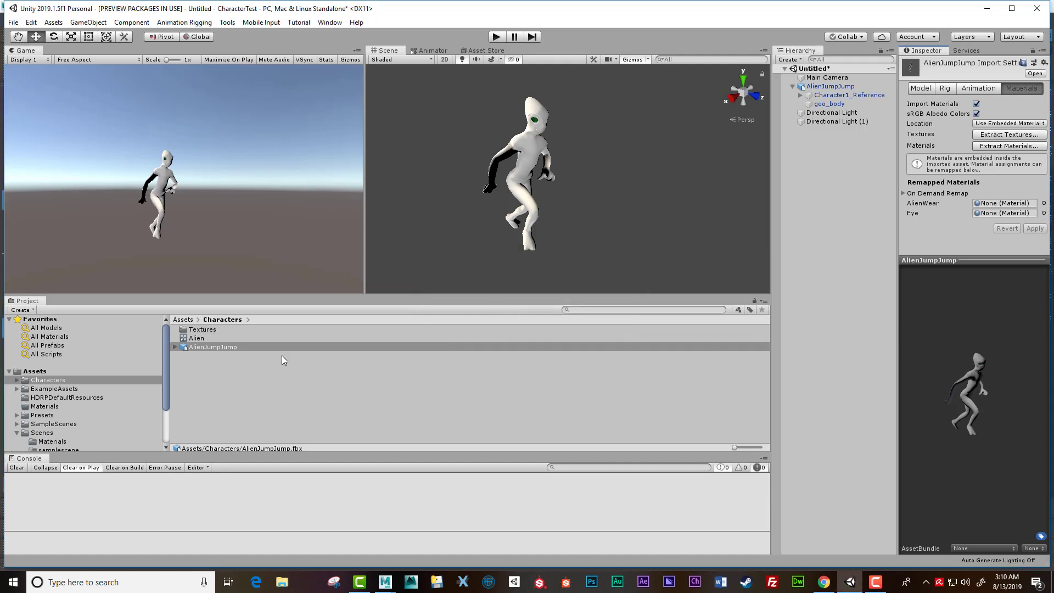
pyautogui.doubleClick(198, 331)
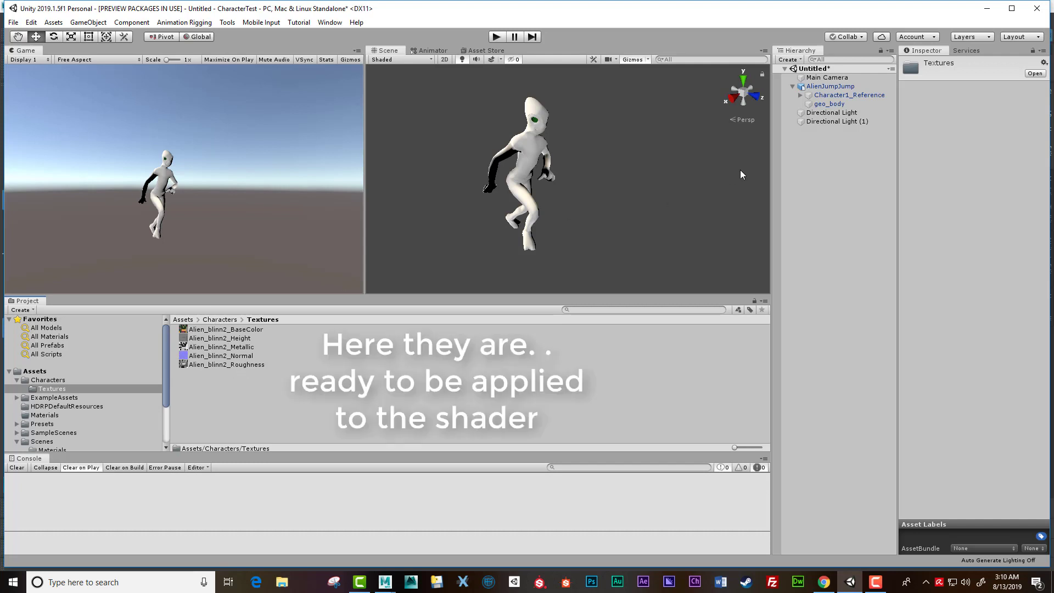
pyautogui.click(211, 320)
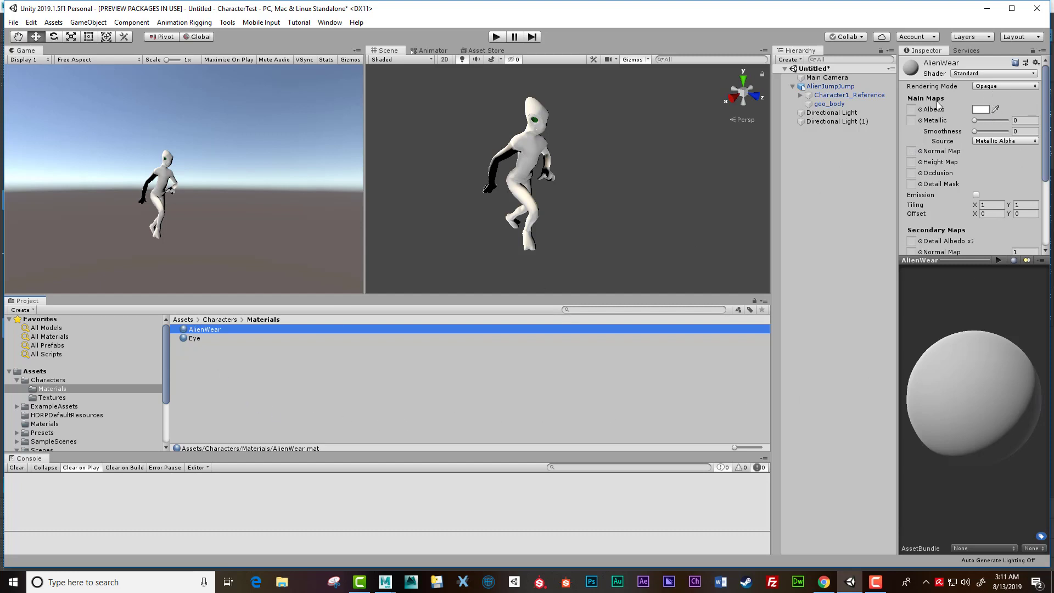
# Lock the Inspector on the AlienWear material and open the Textures folder inside Characters
pyautogui.click(1033, 52)
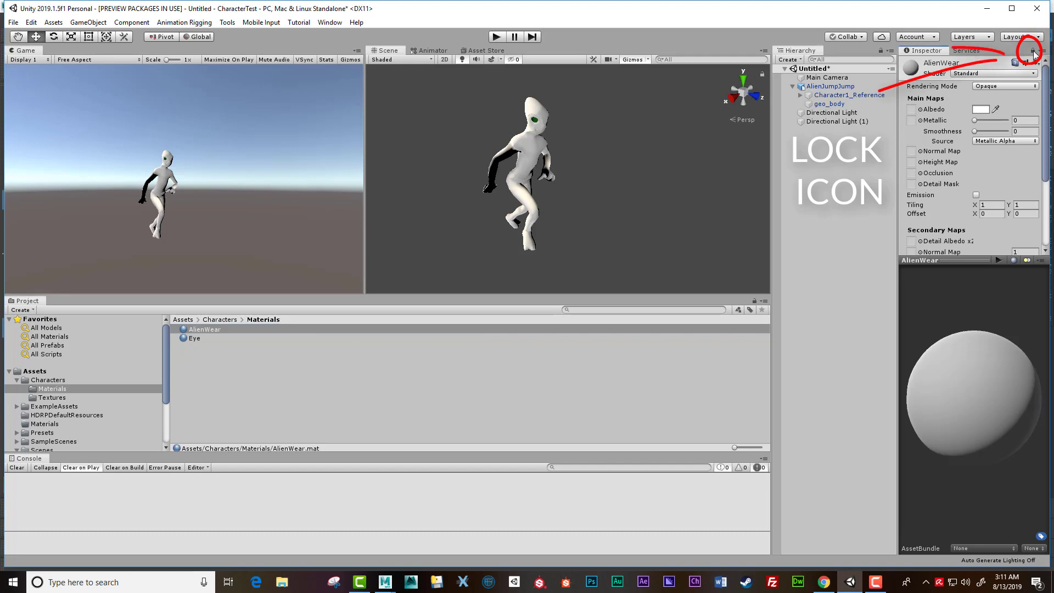
pyautogui.click(219, 319)
pyautogui.doubleClick(202, 338)
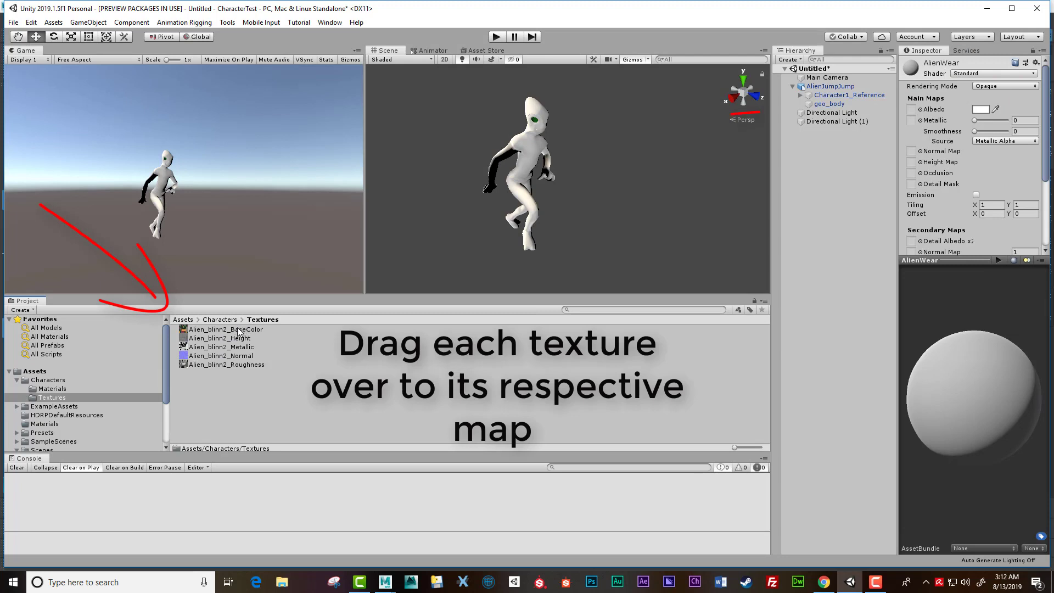
# Assign the BaseColor, Metallic and Normal textures to AlienWear's Albedo, Metallic and Normal Map slots, and mark the normal texture as a normal map
pyautogui.moveTo(238, 330); pyautogui.dragTo(911, 109)
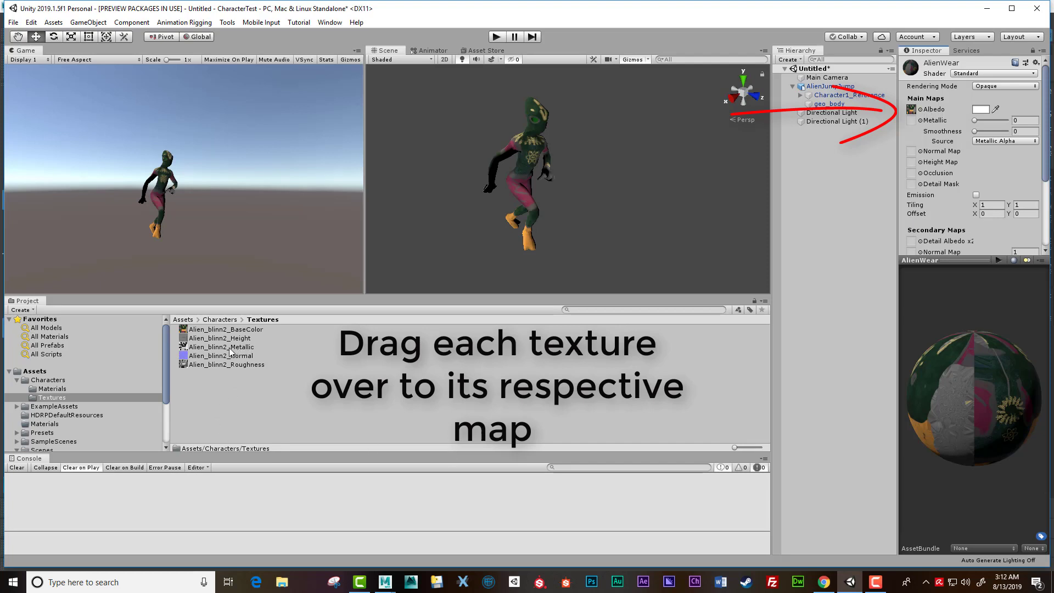
pyautogui.moveTo(217, 350); pyautogui.dragTo(912, 124)
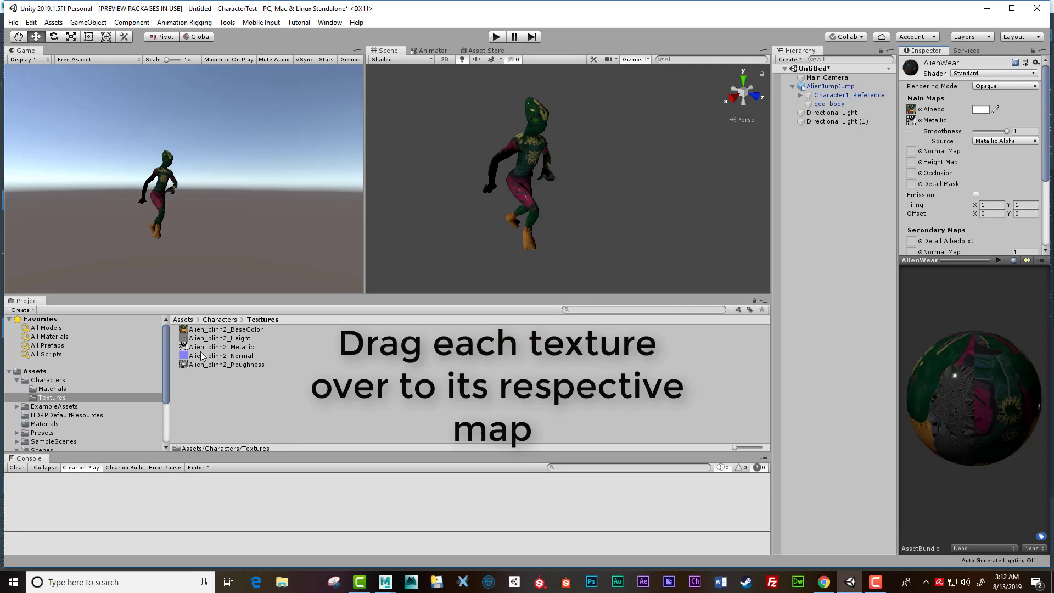
pyautogui.moveTo(203, 360); pyautogui.dragTo(912, 155)
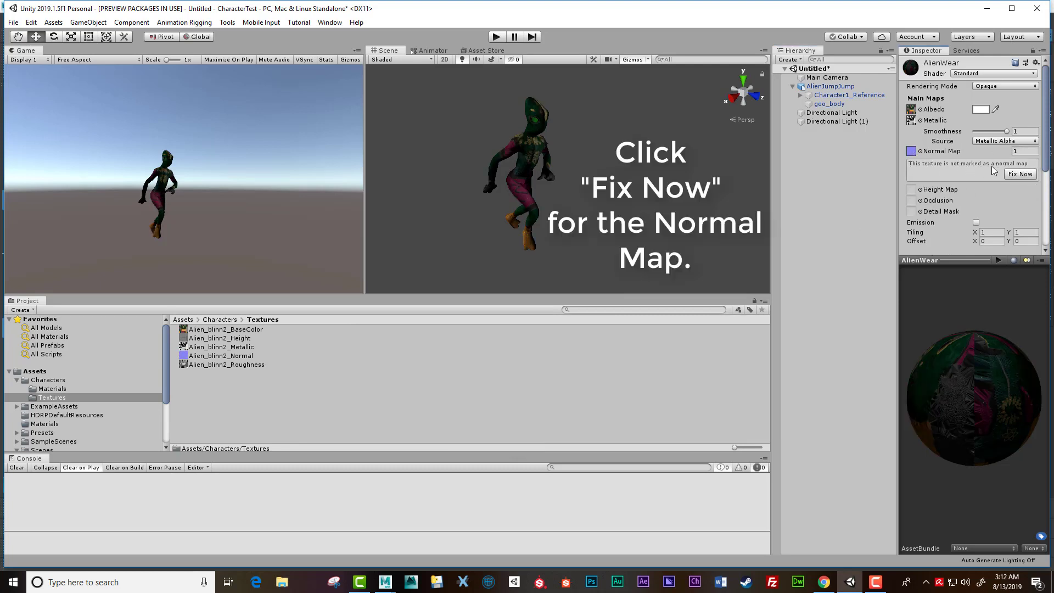
pyautogui.click(1018, 174)
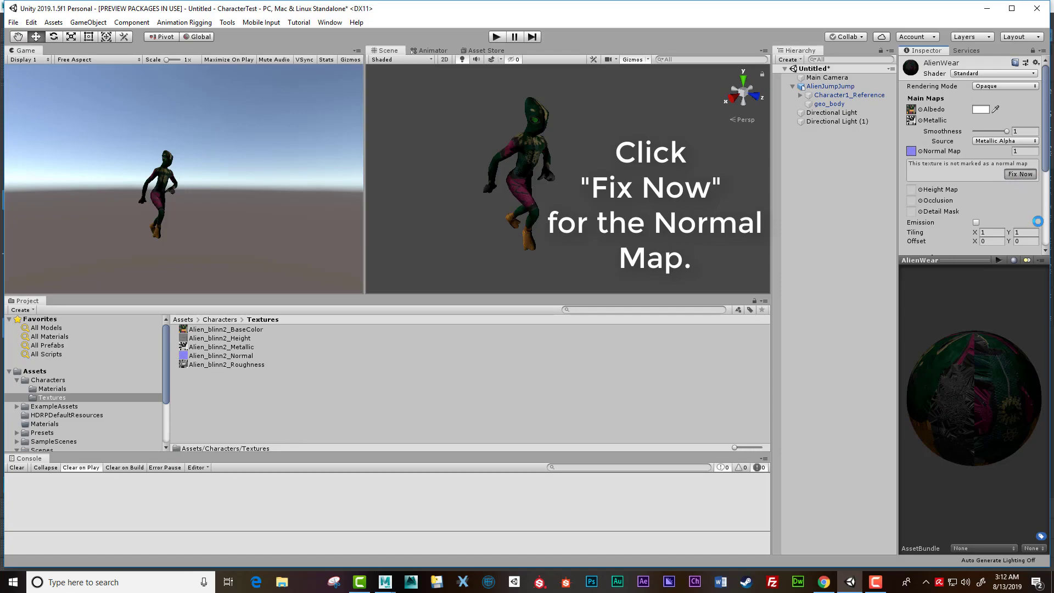